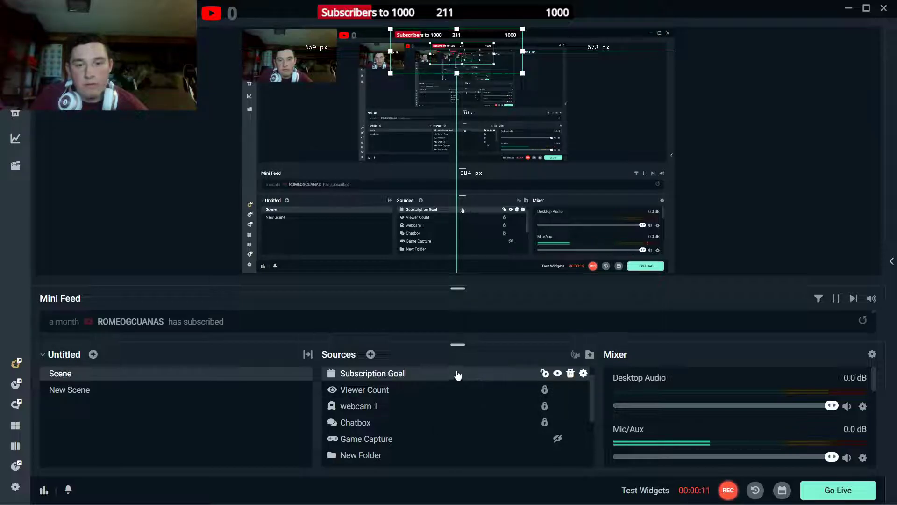
Open the settings of the Subscription Goal source and examine its goal properties and visual settings
right_click(430, 372)
key(Escape)
double_click(430, 374)
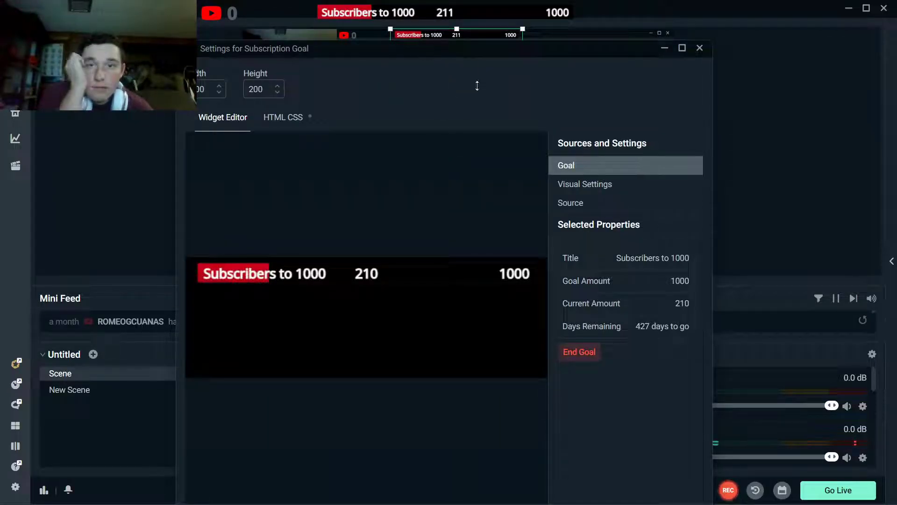
drag(461, 52, 527, 105)
drag(612, 156, 502, 101)
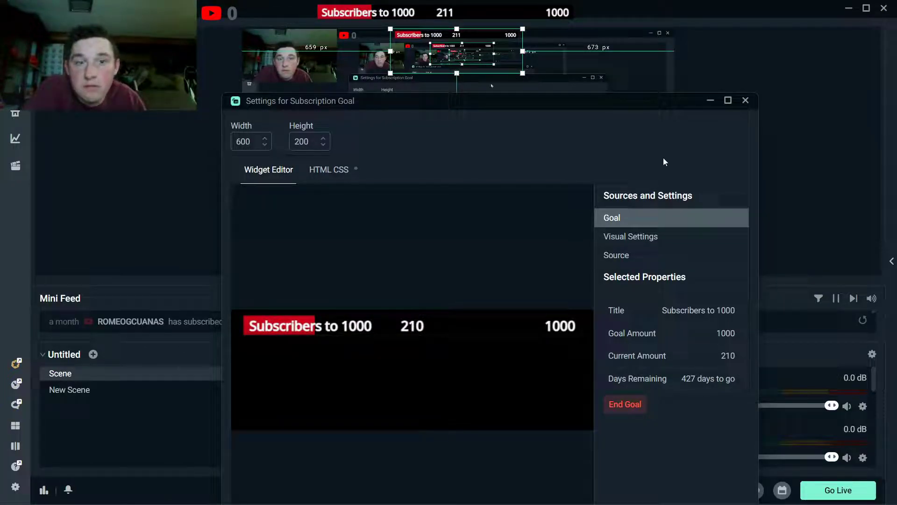
click(629, 235)
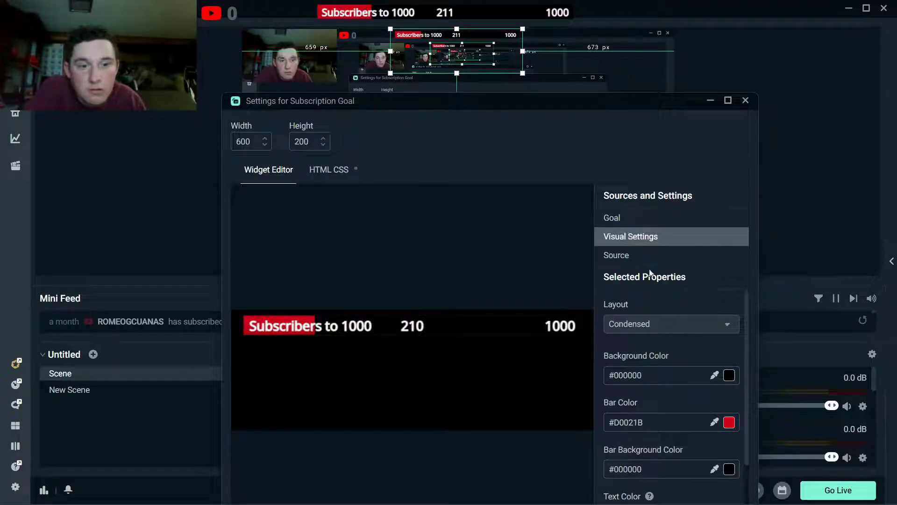
scroll(663, 329, down, 3)
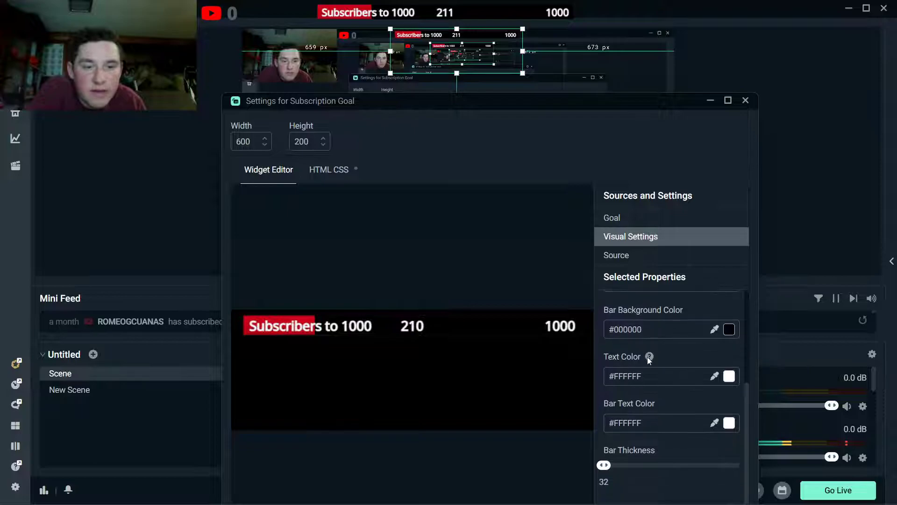
scroll(647, 357, up, 3)
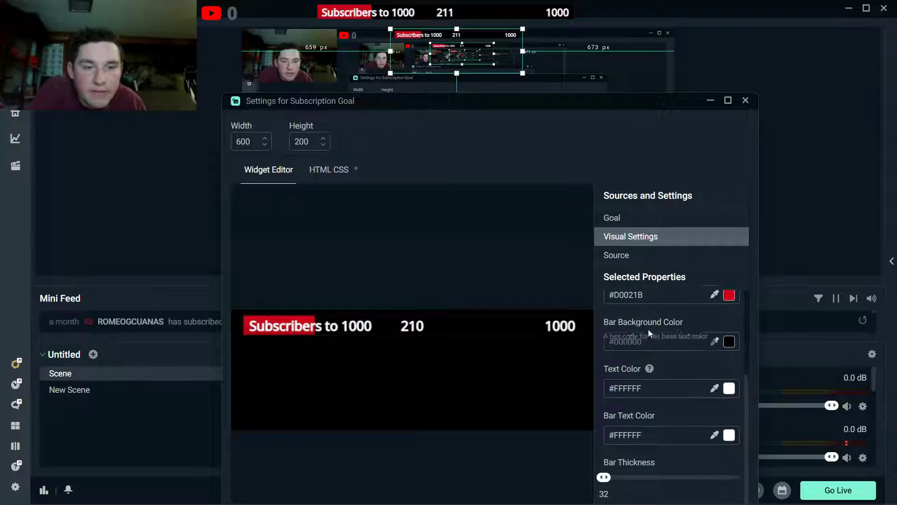
click(626, 219)
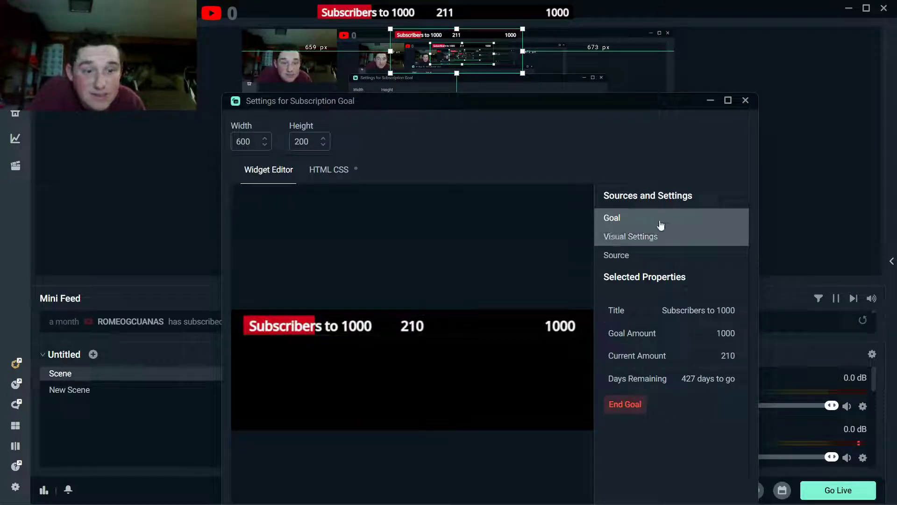
Refresh the cache of the current page in the Subscription Goal's source properties and close its settings window
click(628, 257)
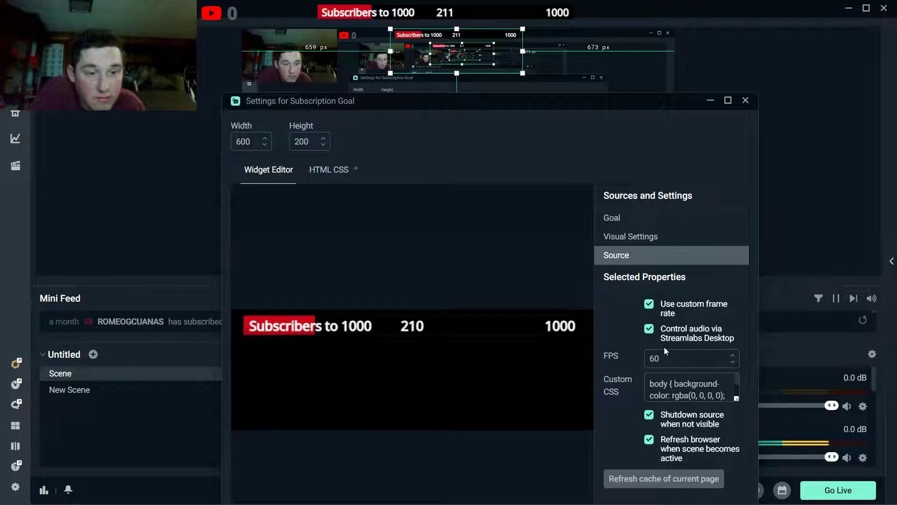
scroll(671, 390, down, 3)
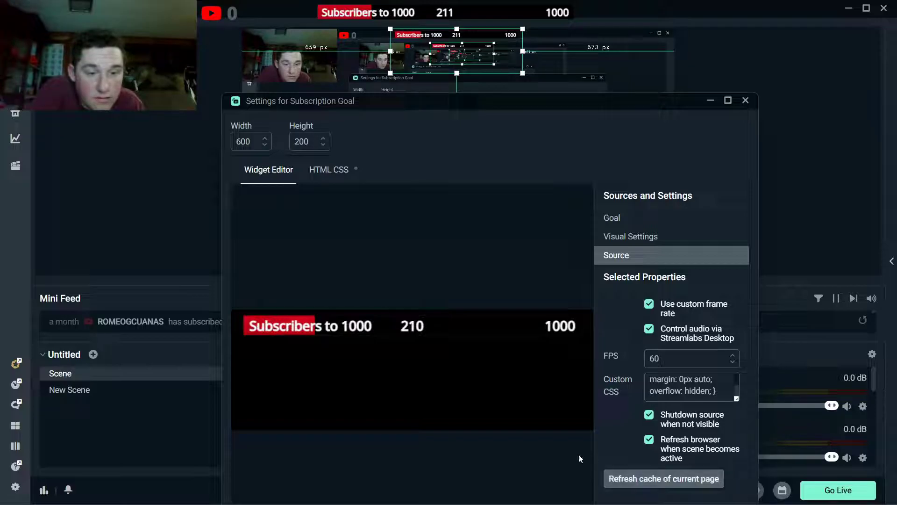
click(649, 480)
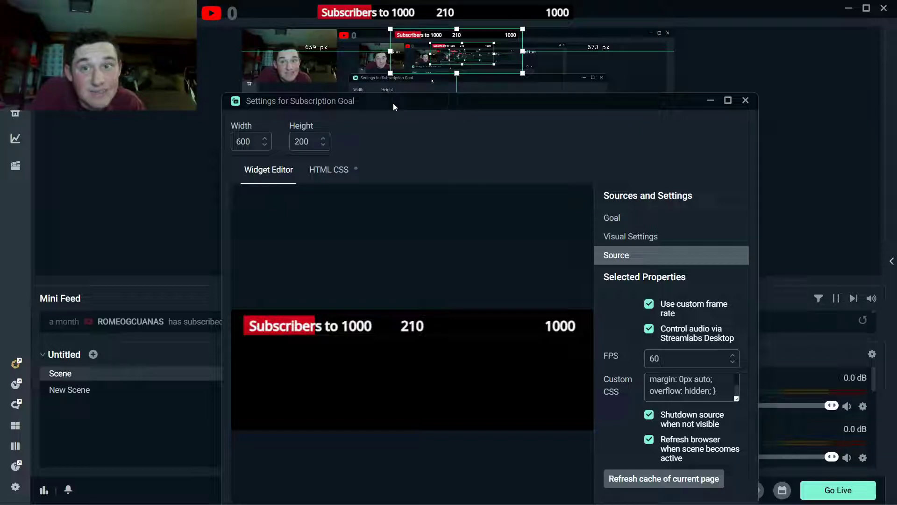
drag(393, 107, 431, 140)
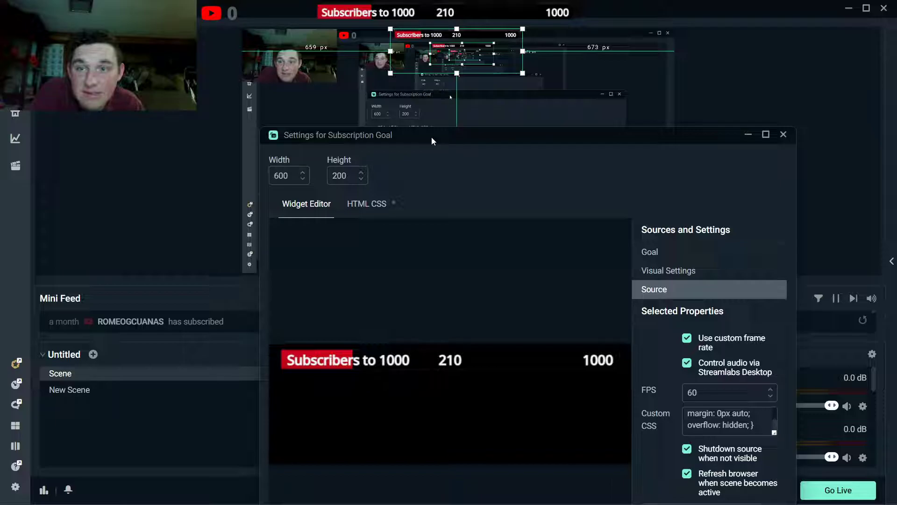
click(783, 135)
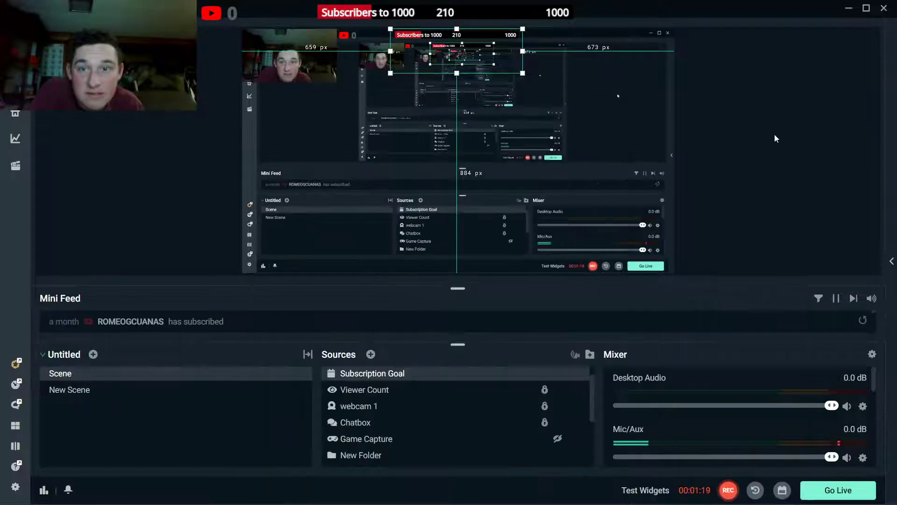
Dismiss the security notification and enable Alert Parries in the advanced general settings of the NEW SUBSRIBER alert box
click(427, 393)
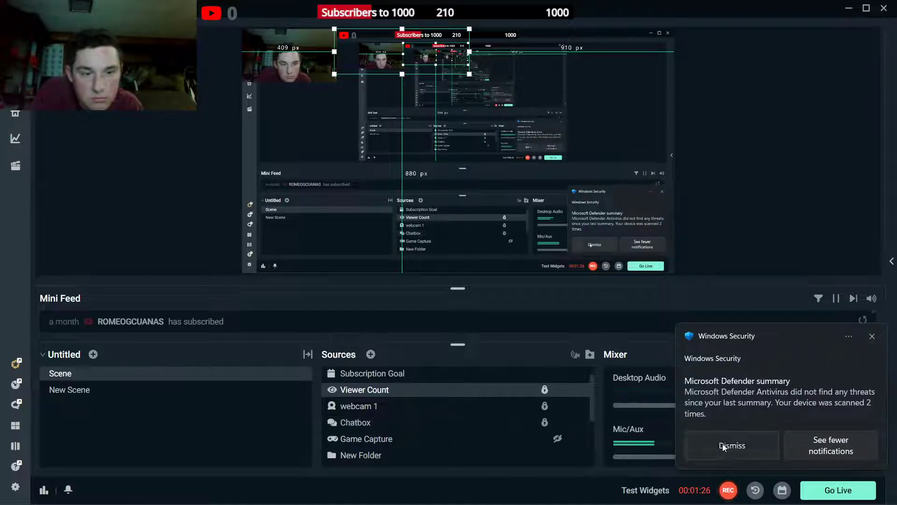
click(723, 444)
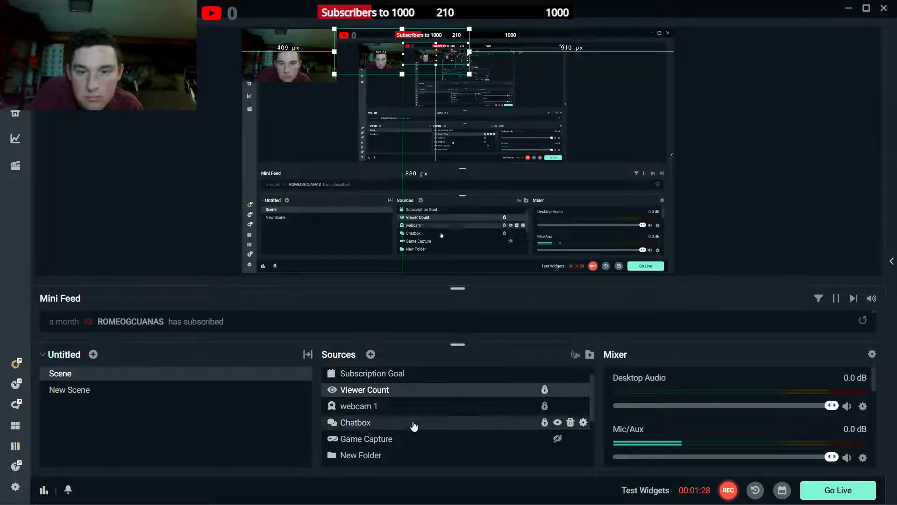
double_click(410, 374)
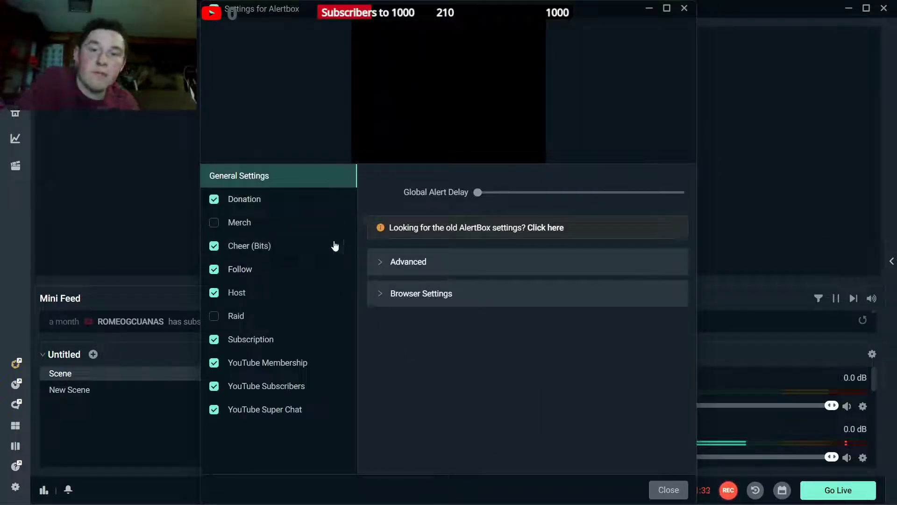
click(374, 265)
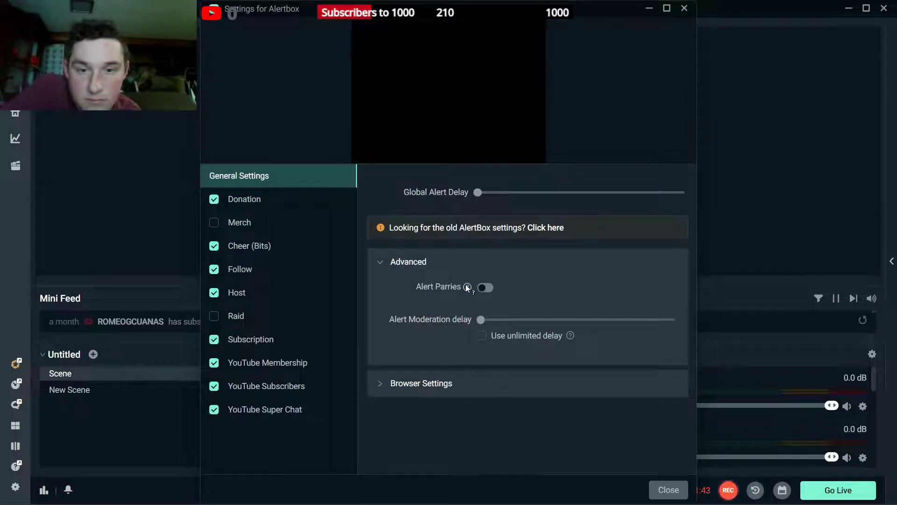
mouse_move(466, 286)
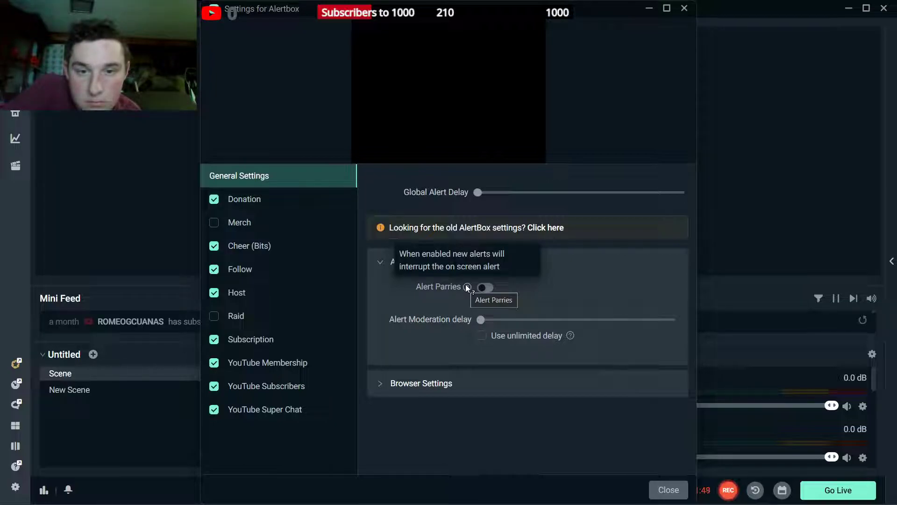
click(485, 288)
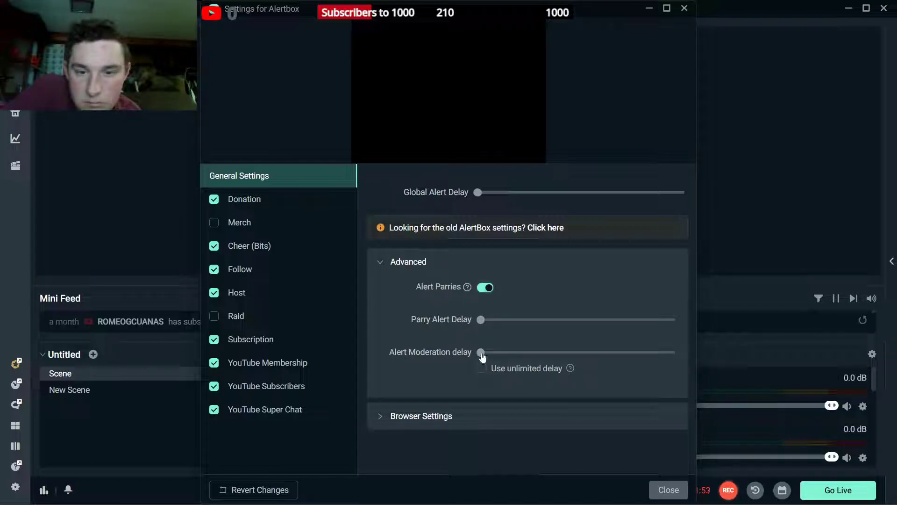
click(382, 263)
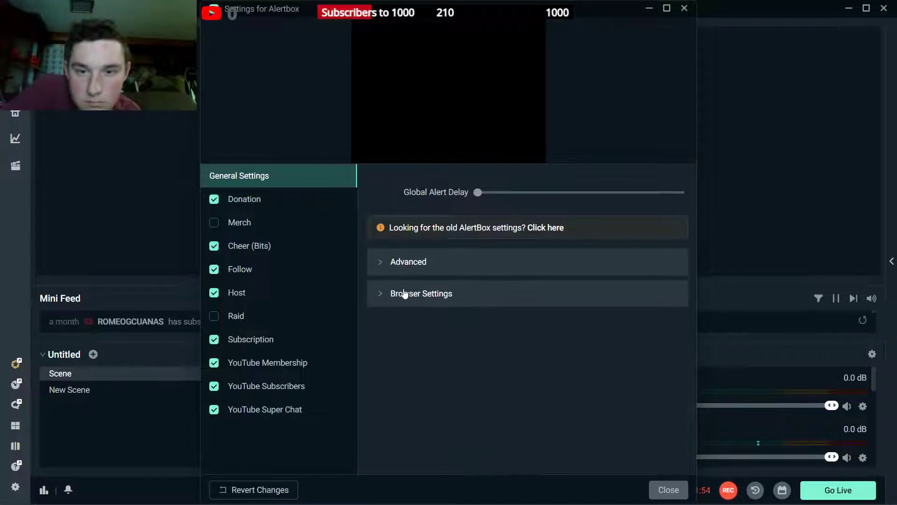
Examine the alert box's browser settings, then close the alert box settings window
click(404, 294)
scroll(513, 347, down, 3)
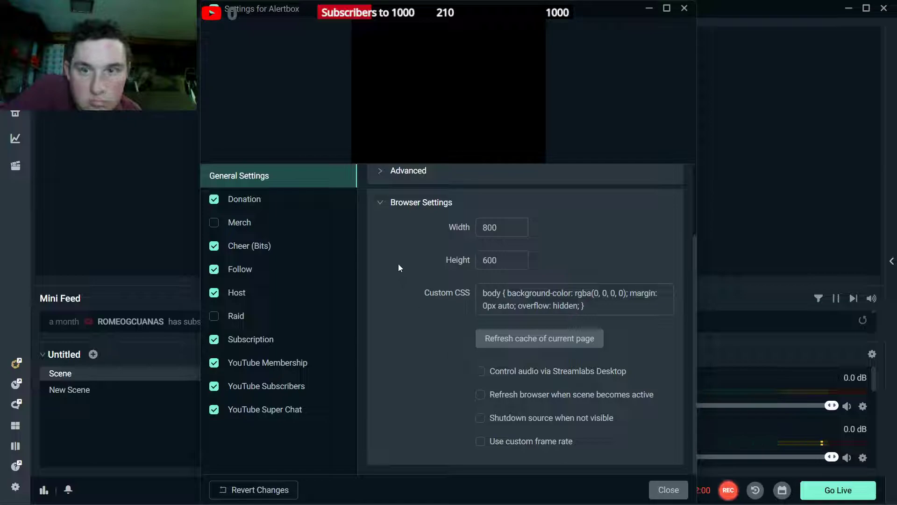
scroll(396, 248, up, 3)
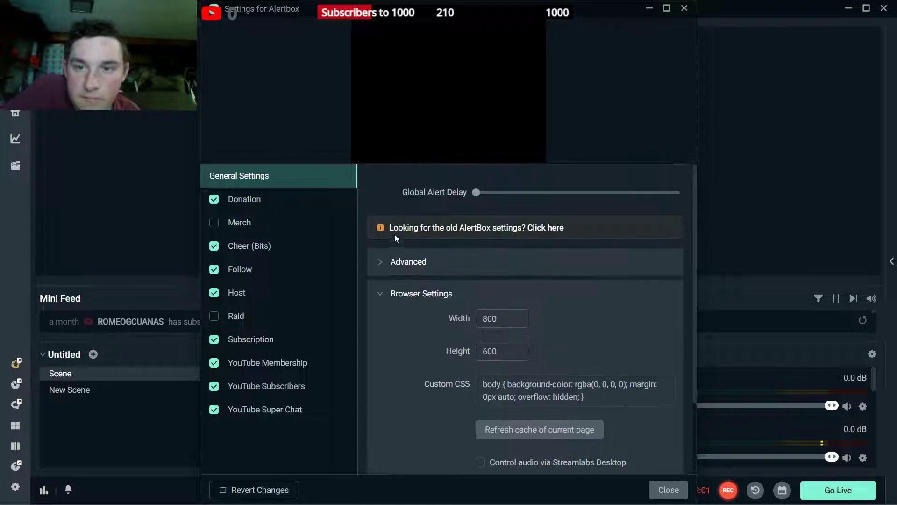
click(383, 293)
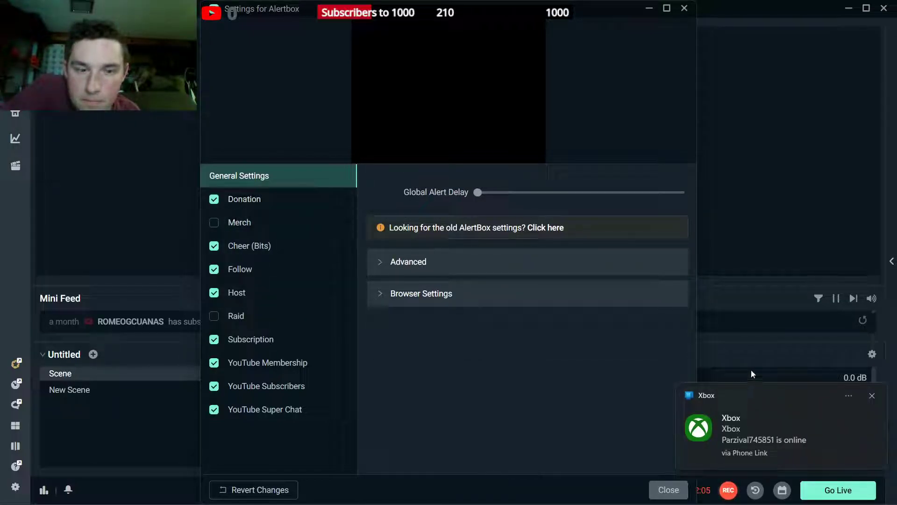
click(872, 396)
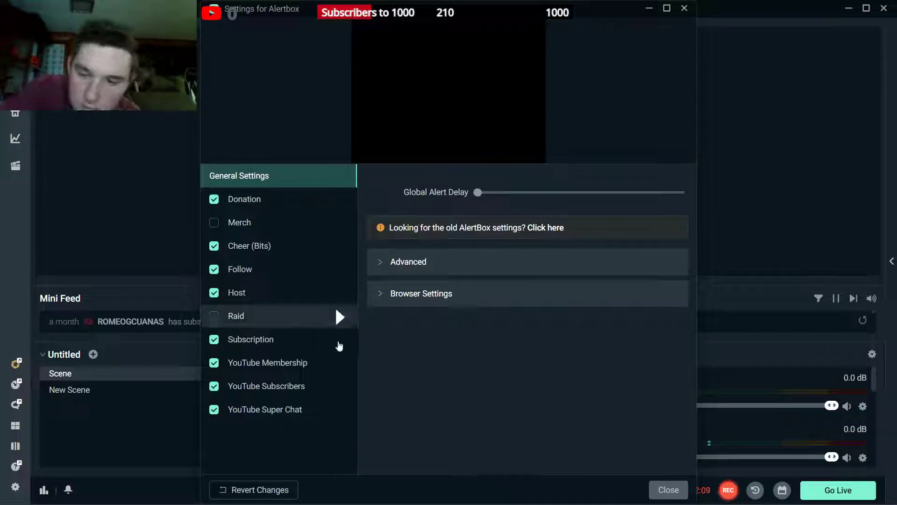
click(669, 490)
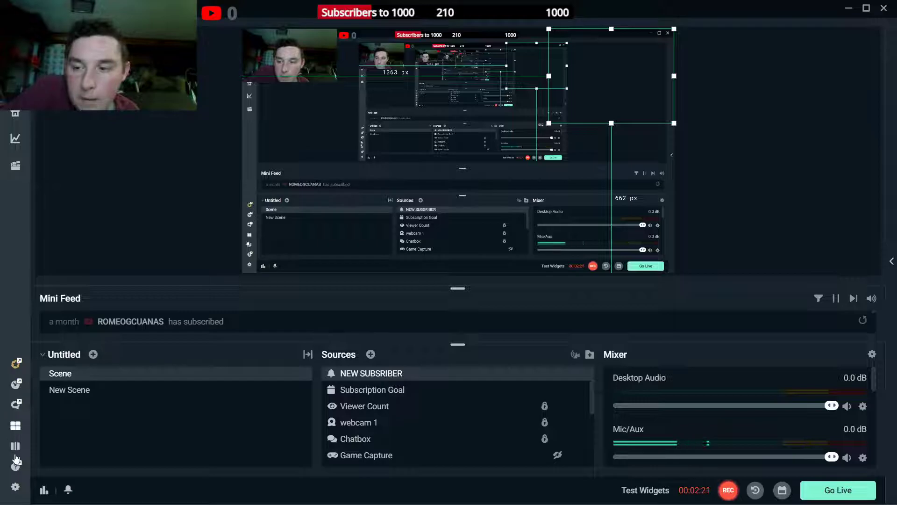
Open the application settings and examine the streaming and recording output options
click(15, 487)
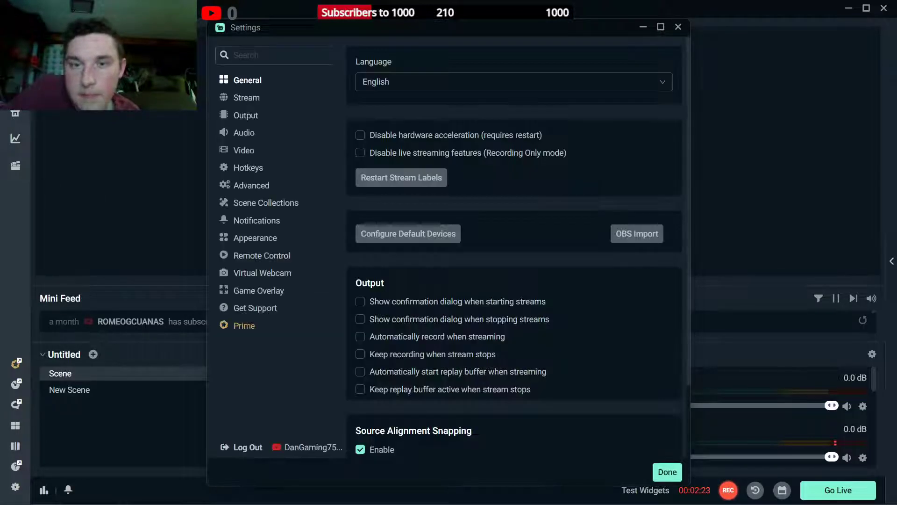
click(255, 116)
scroll(400, 232, down, 2)
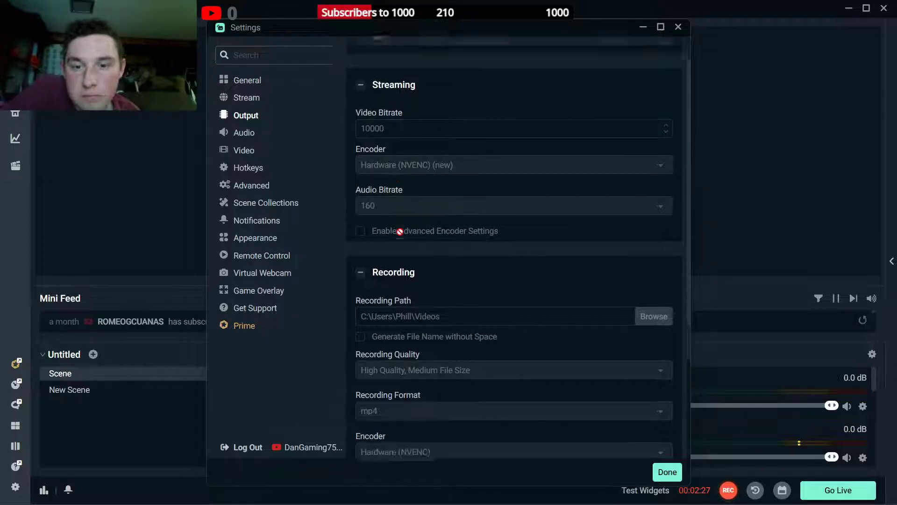
scroll(400, 231, down, 3)
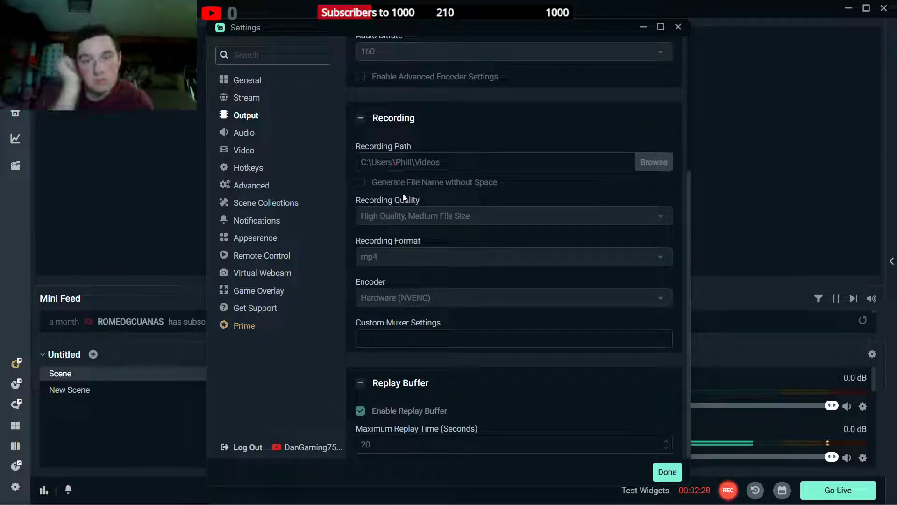
scroll(383, 374, up, 4)
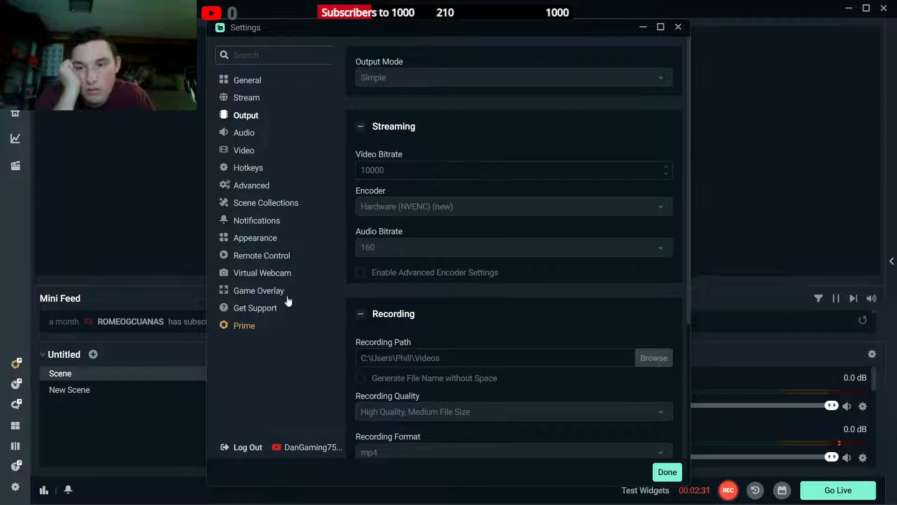
Examine the Game Overlay, Virtual Webcam, Remote Control, Appearance and Scene Collections settings
click(257, 291)
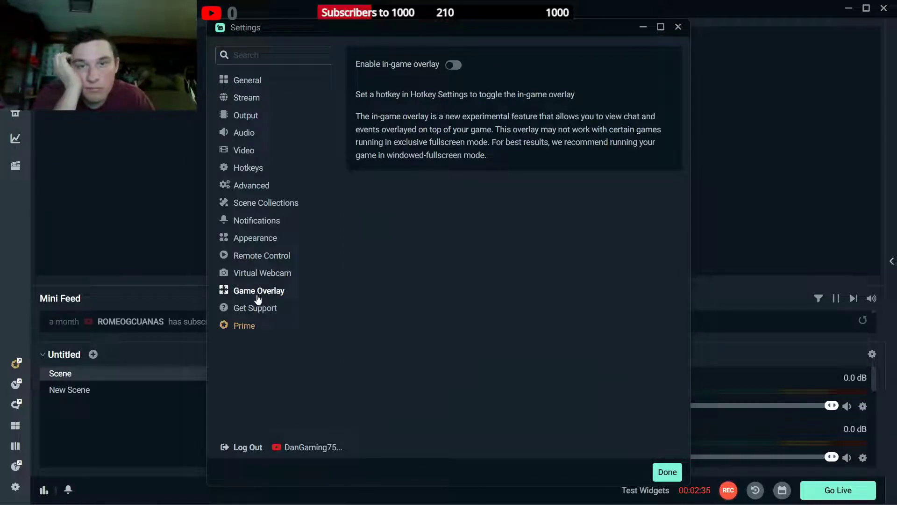
click(243, 274)
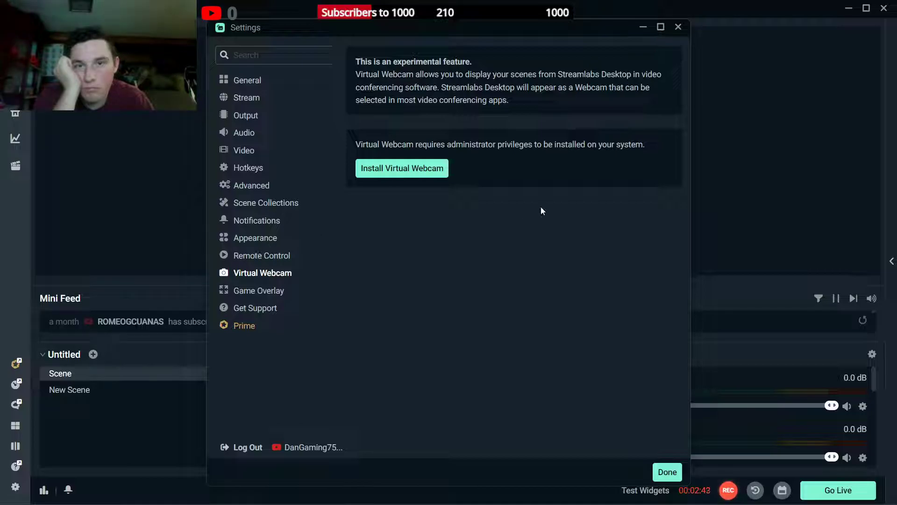
click(259, 256)
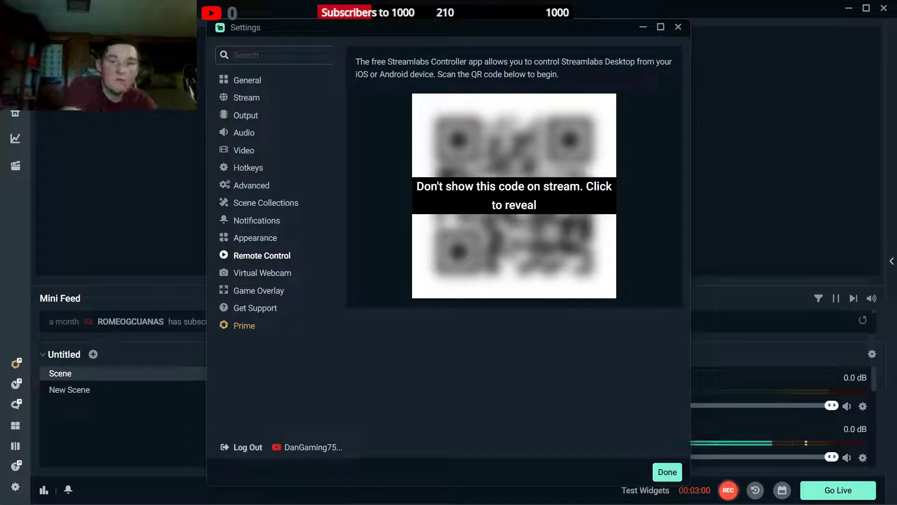
click(276, 241)
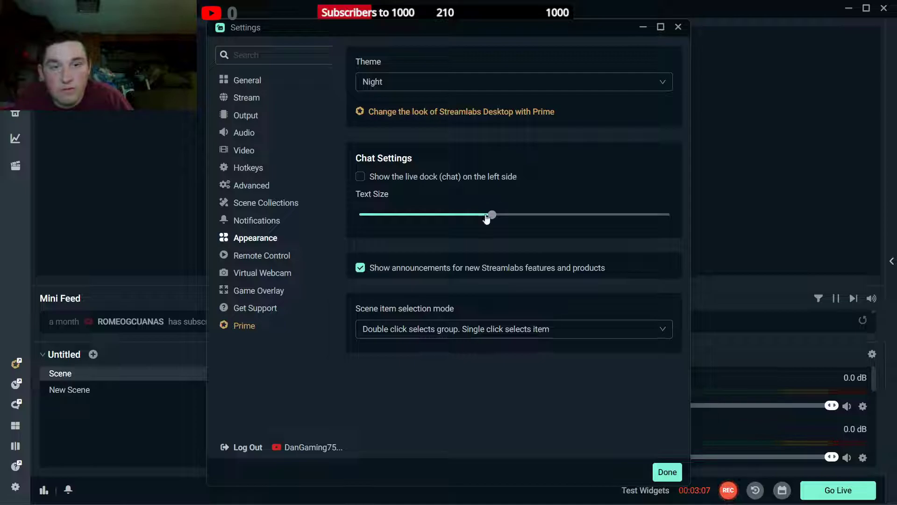
mouse_move(491, 219)
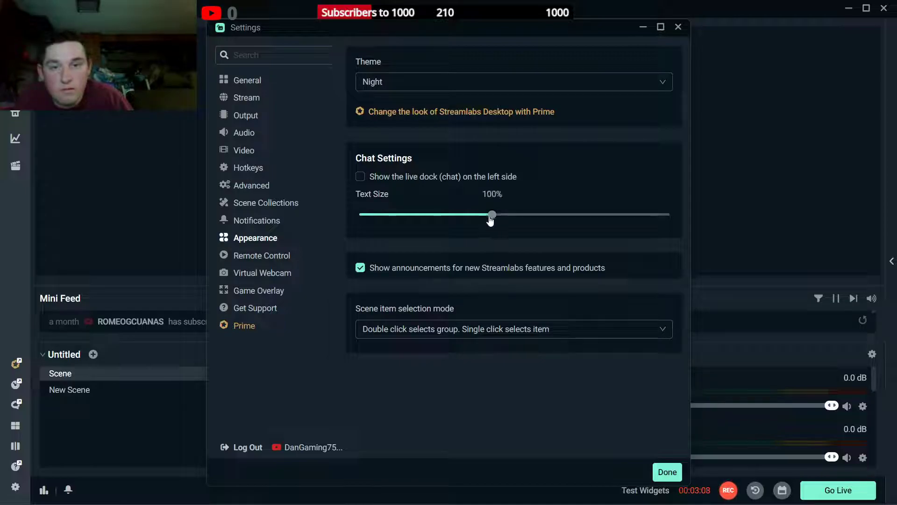
click(259, 206)
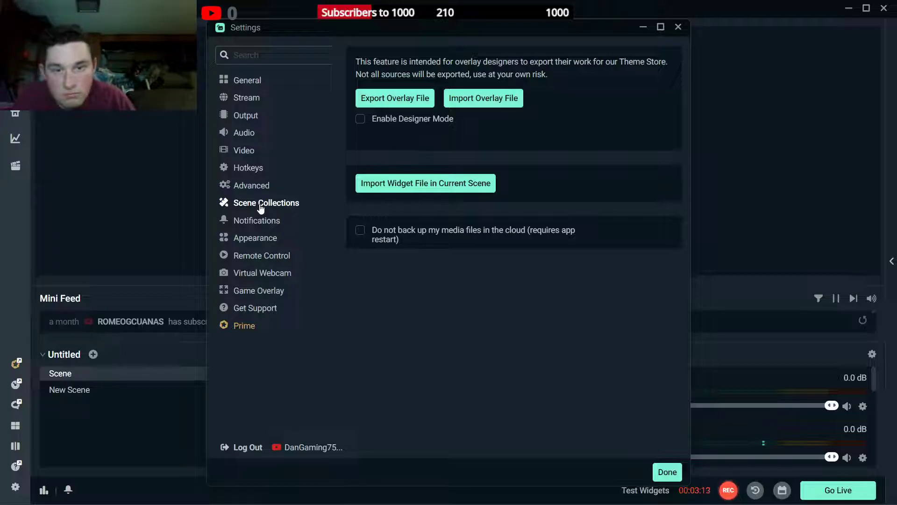
Examine the Advanced settings, including the available Process Priority options
click(249, 187)
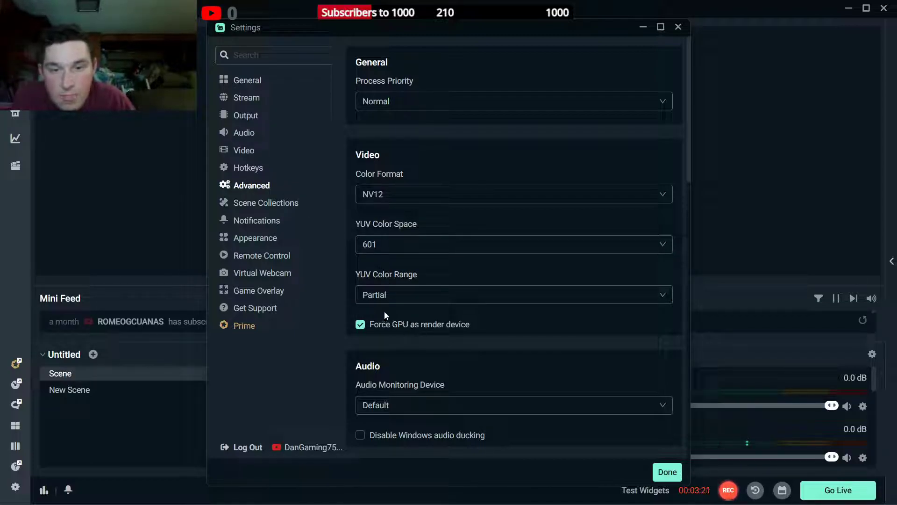
click(381, 108)
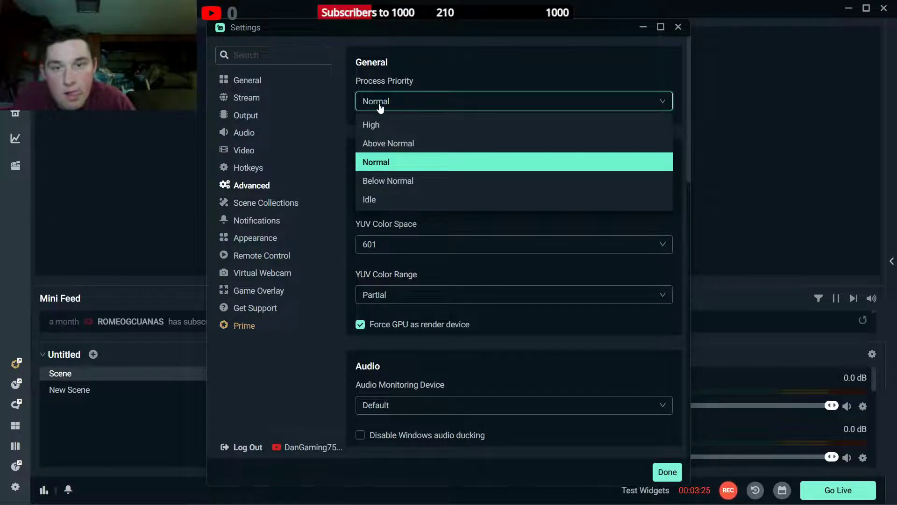
click(381, 108)
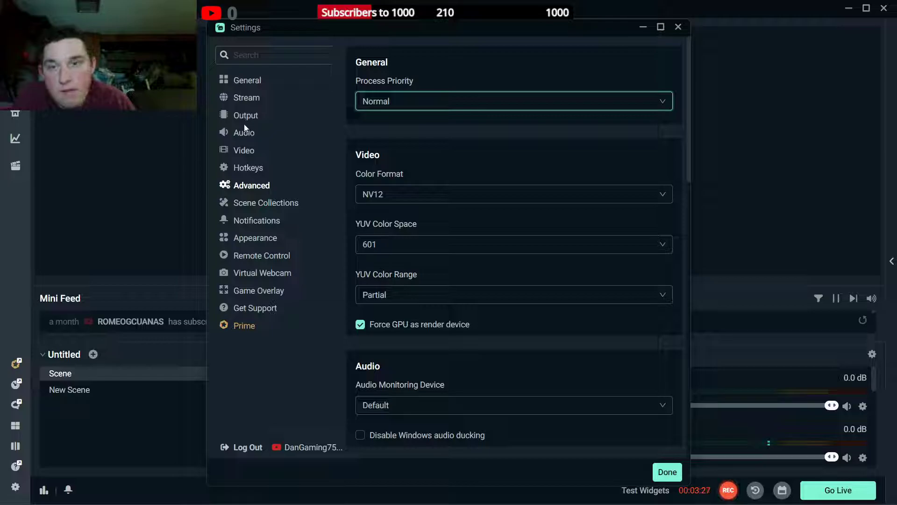
Examine the Video, Audio, Output, Stream and General settings, then close the settings window
click(237, 152)
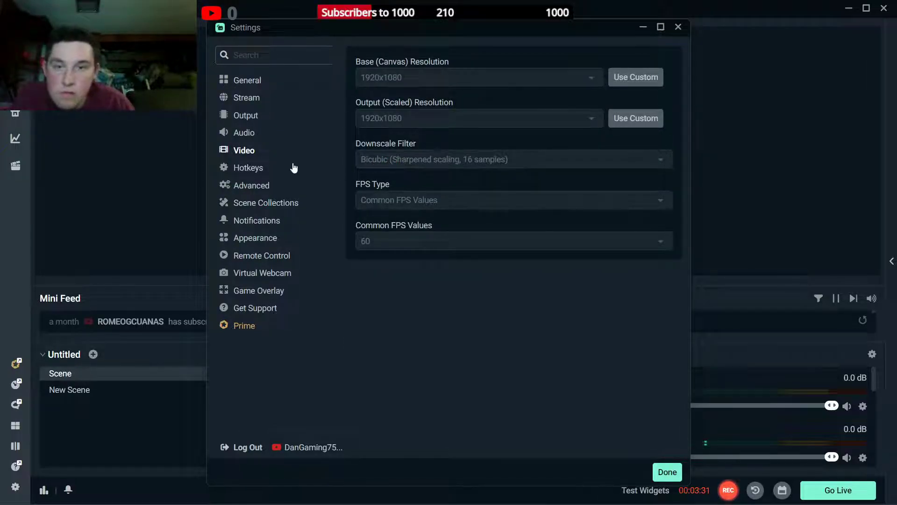
click(242, 131)
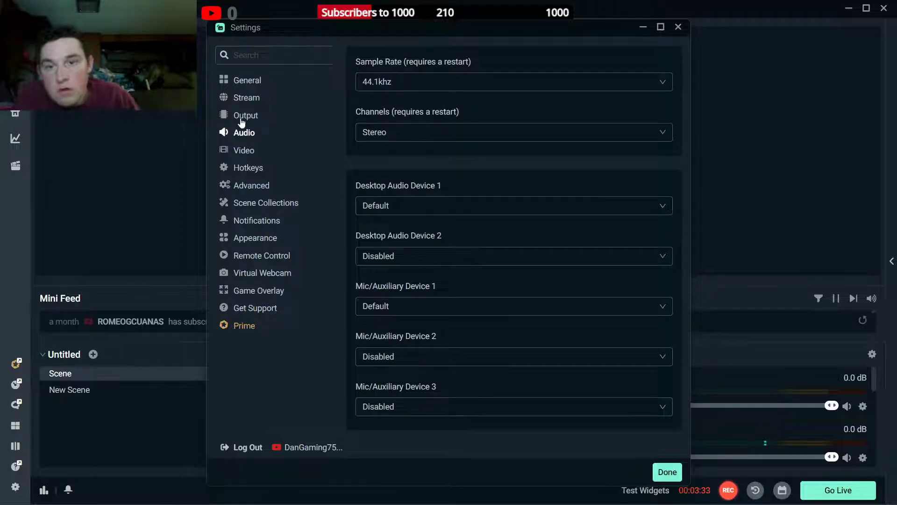
click(245, 117)
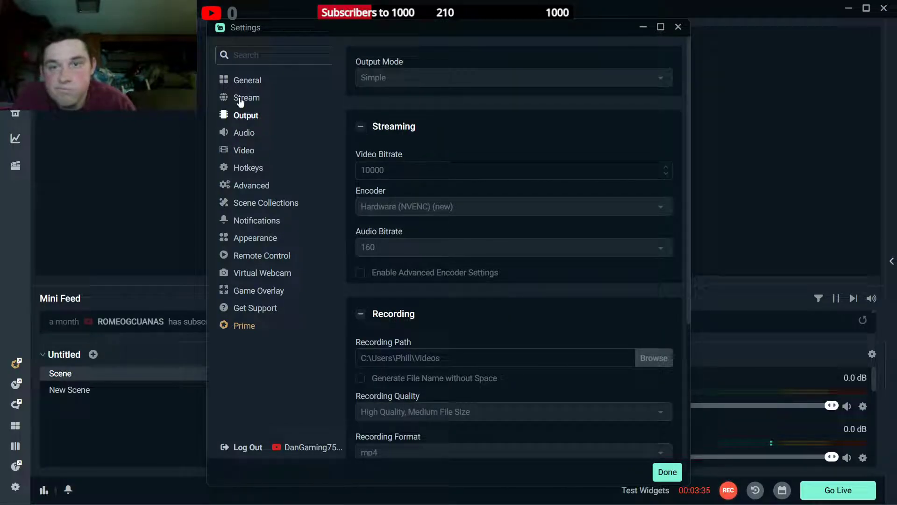
click(241, 102)
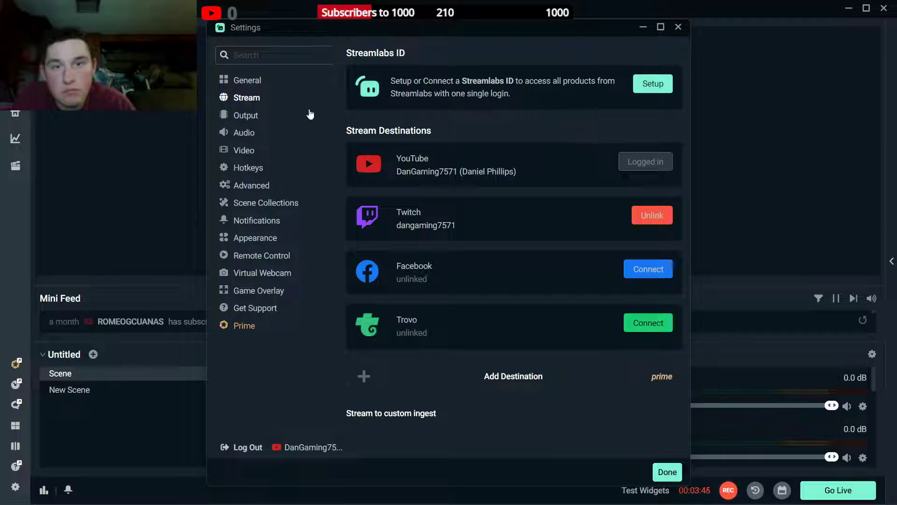
click(270, 82)
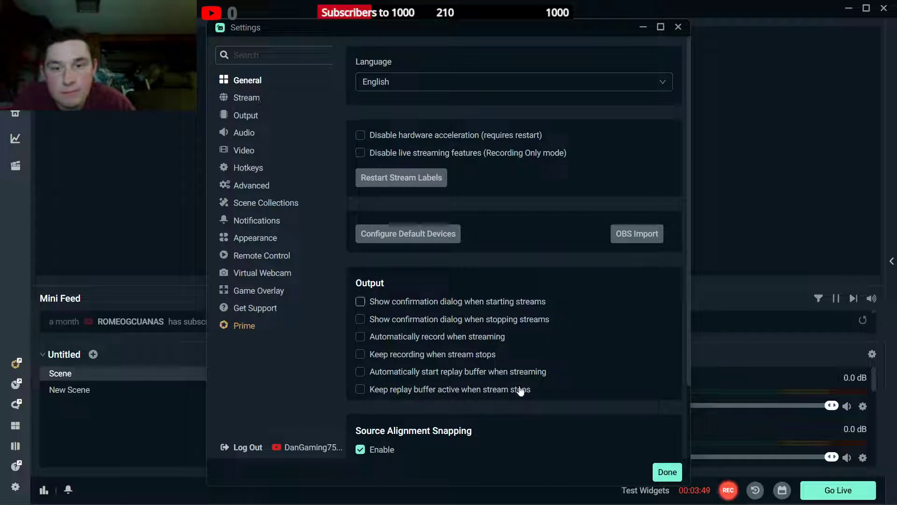
click(667, 472)
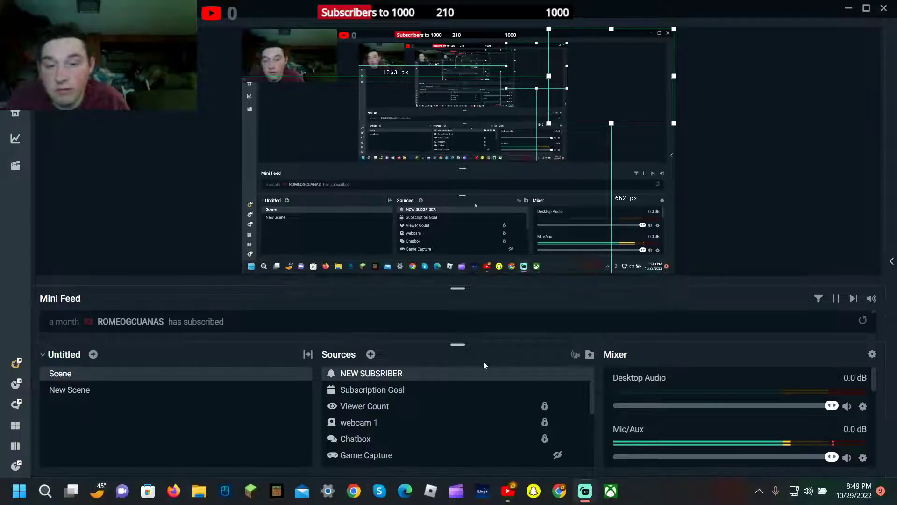
Examine the general and widget source types and the Alertbox's add-source options, then cancel adding a source
click(533, 389)
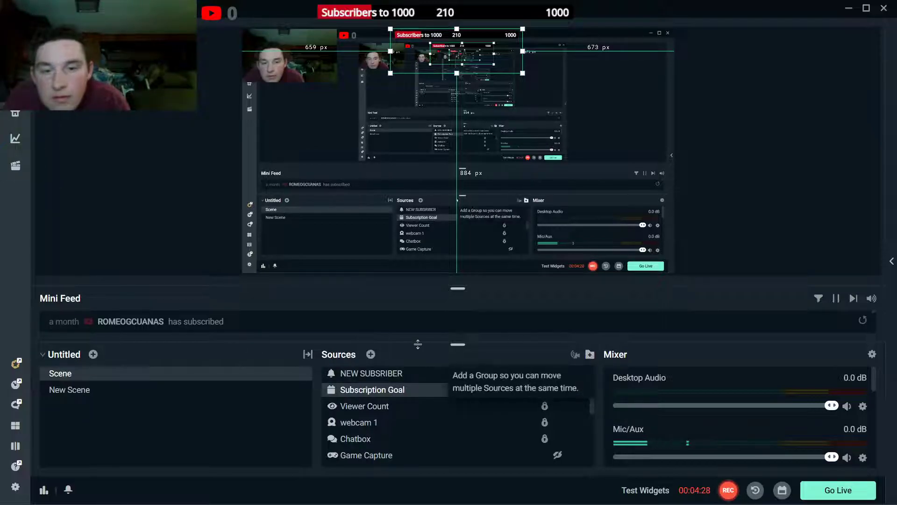
click(371, 354)
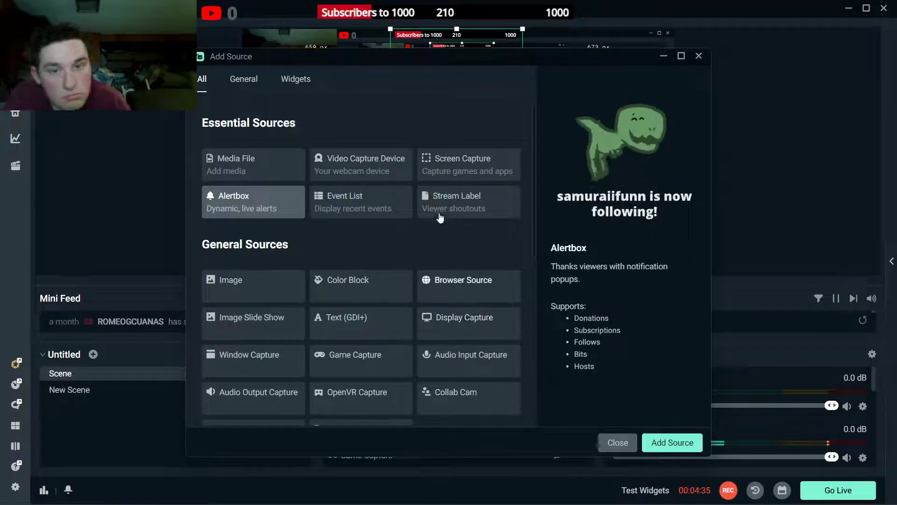
click(245, 87)
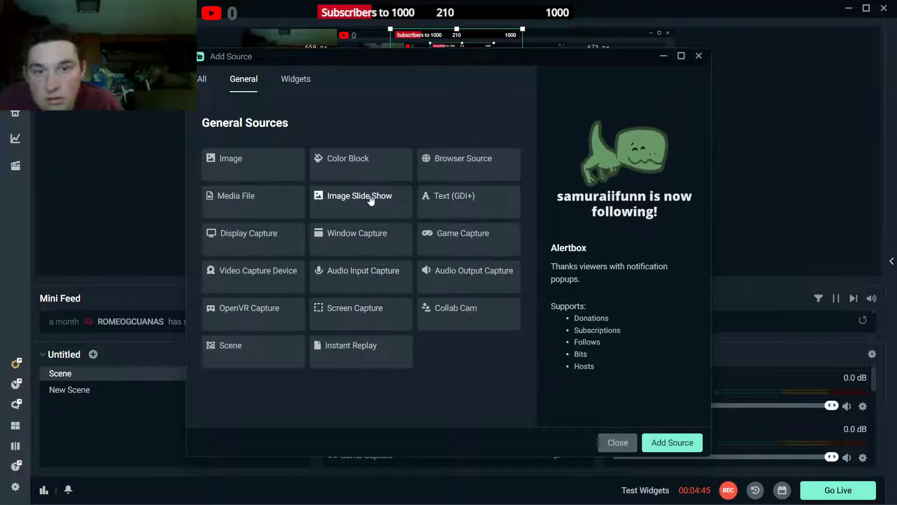
click(295, 79)
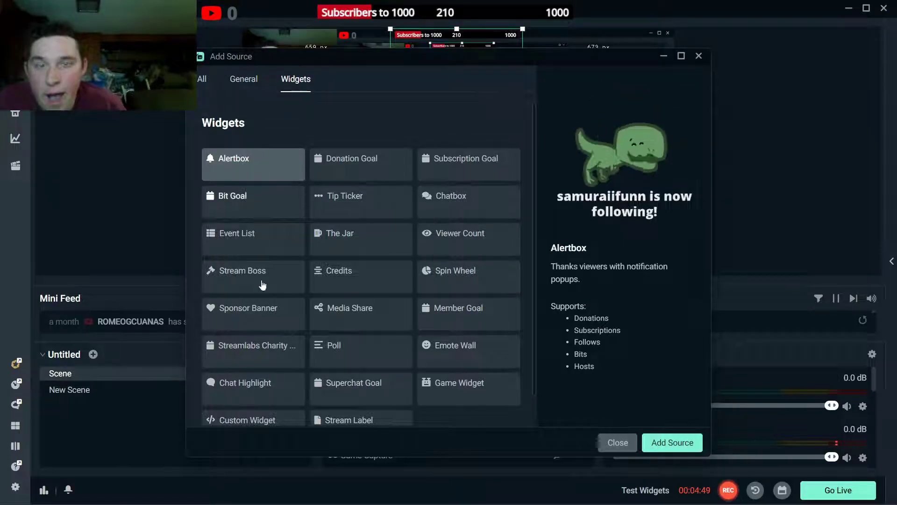
double_click(252, 179)
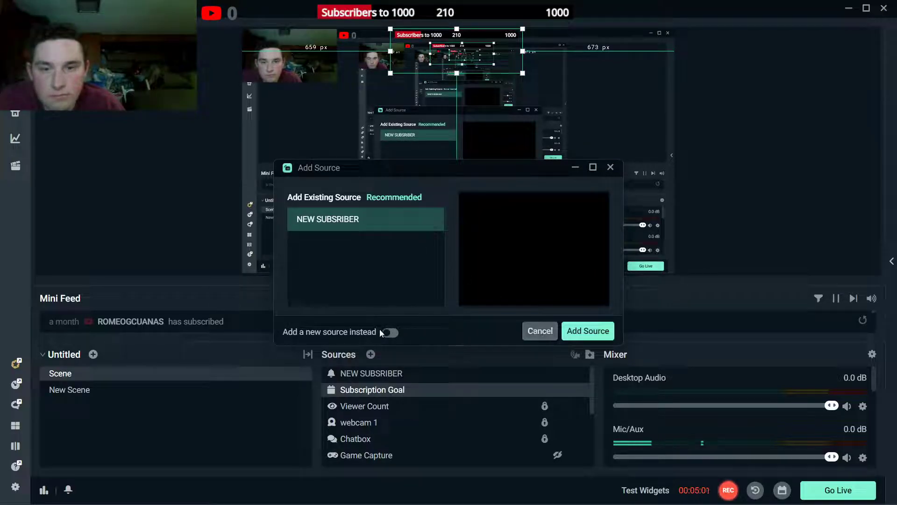
click(535, 329)
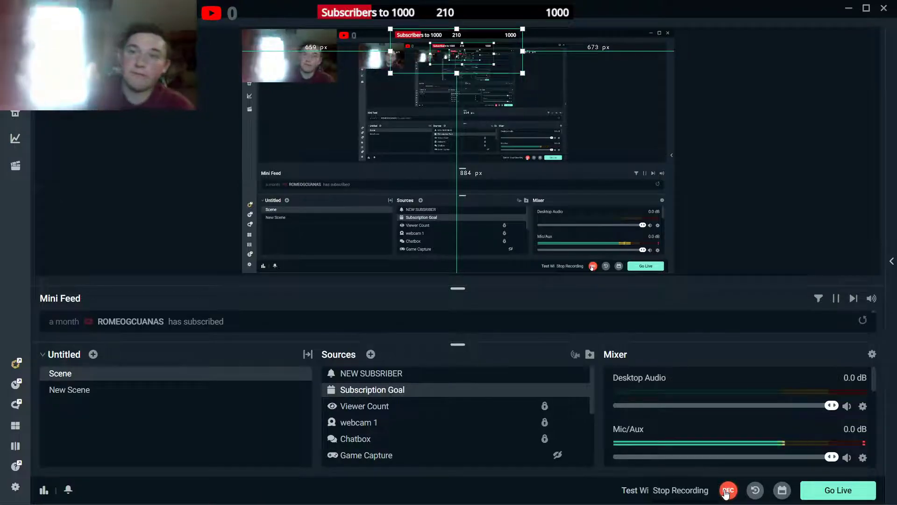
click(332, 76)
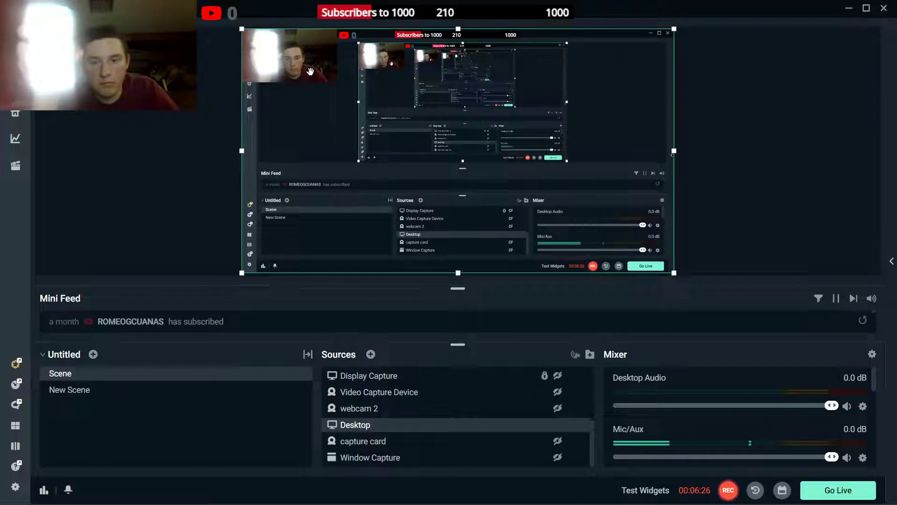
scroll(453, 400, up, 5)
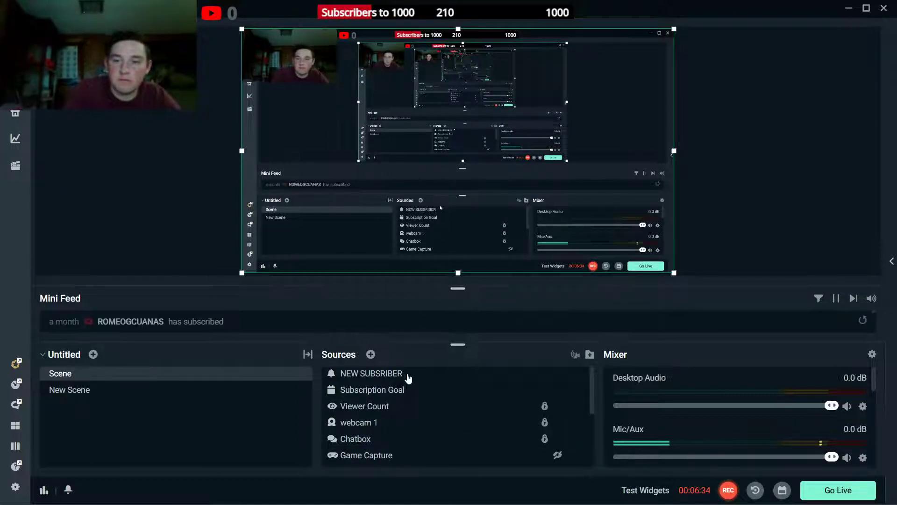
Search Windows for "ph", open the Phone Link app and bring its window to the front
mouse_move(310, 501)
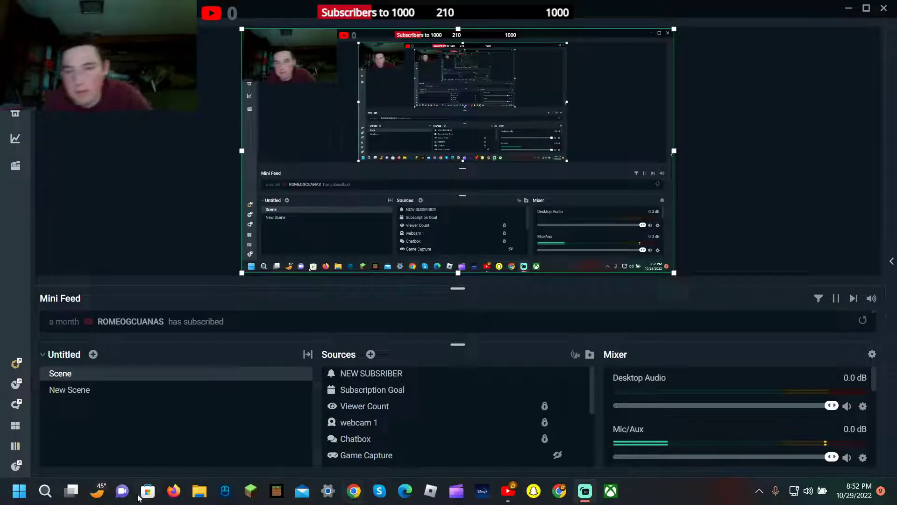
click(45, 492)
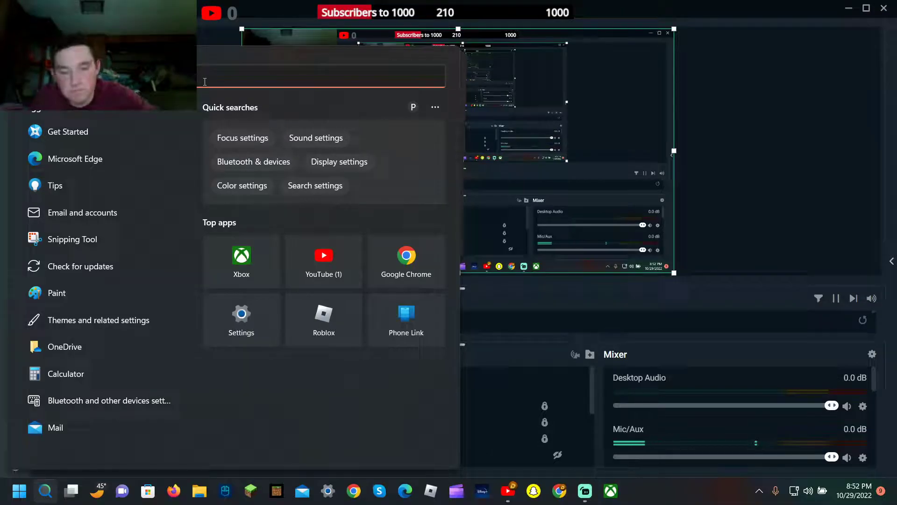
text(p)
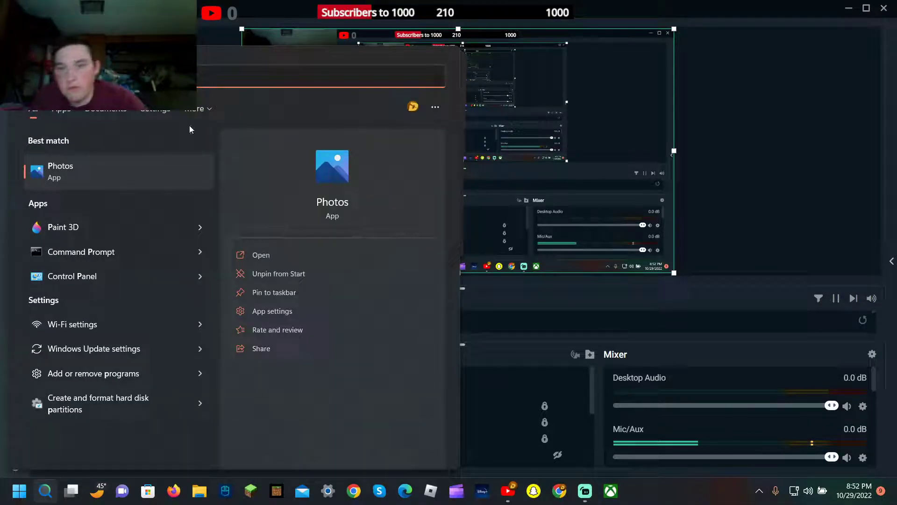
text(h)
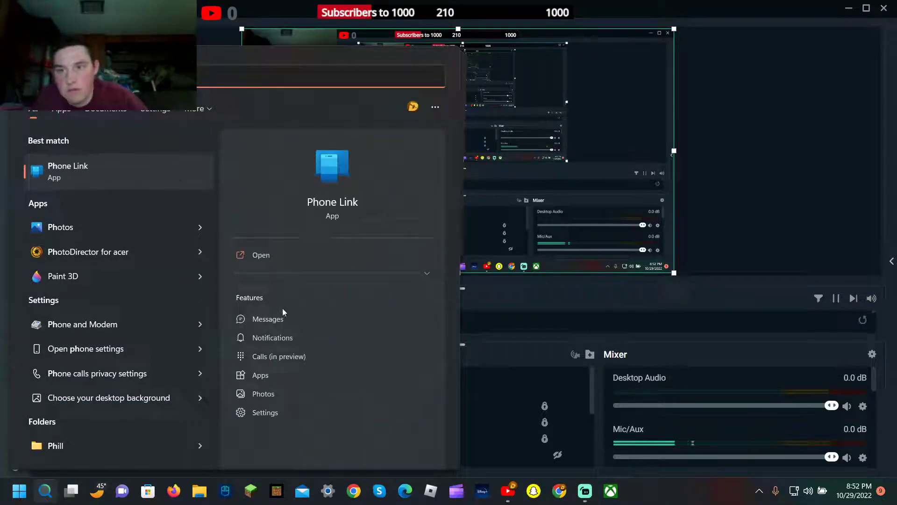
click(270, 258)
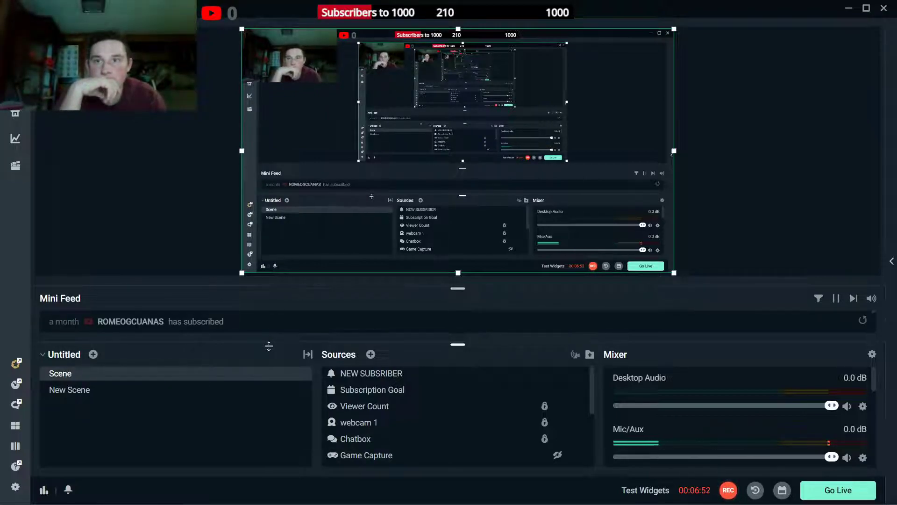
mouse_move(654, 495)
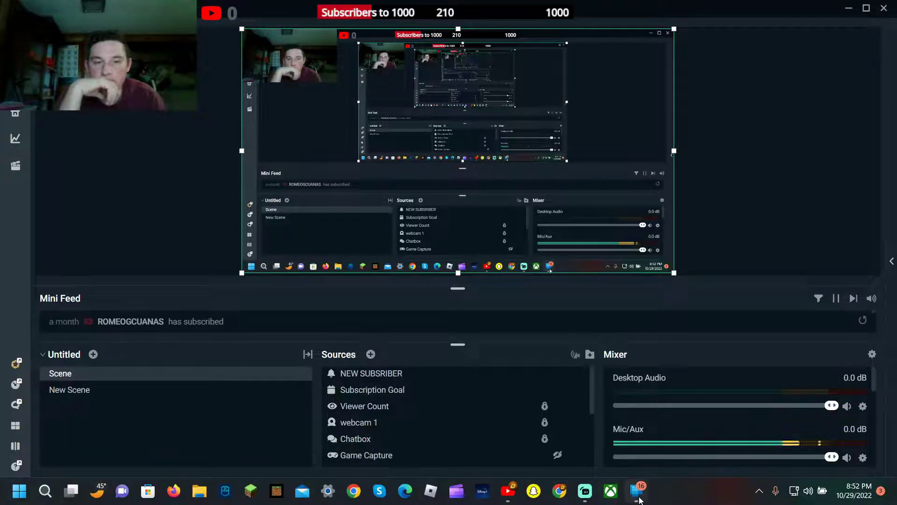
click(627, 465)
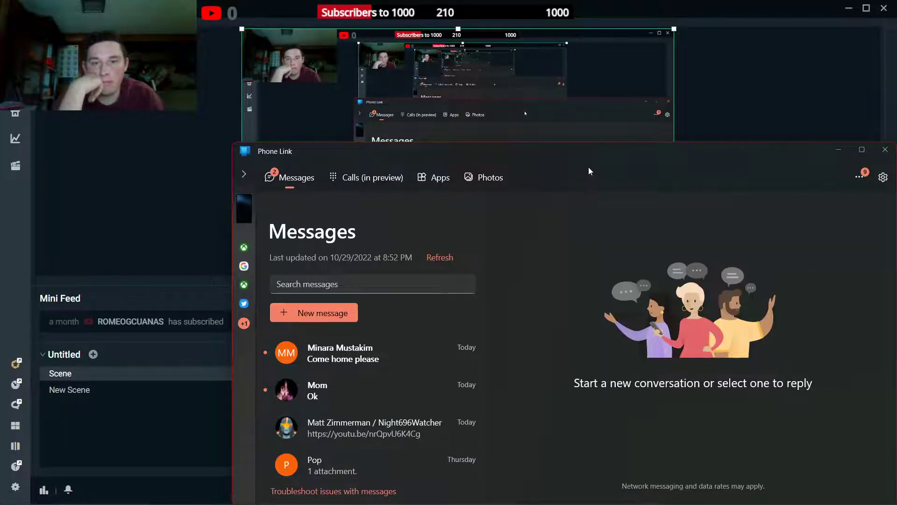
Reposition the Phone Link window, open the connected phone's mirrored screen from the device panel, and minimize Phone Link
drag(541, 161, 563, 302)
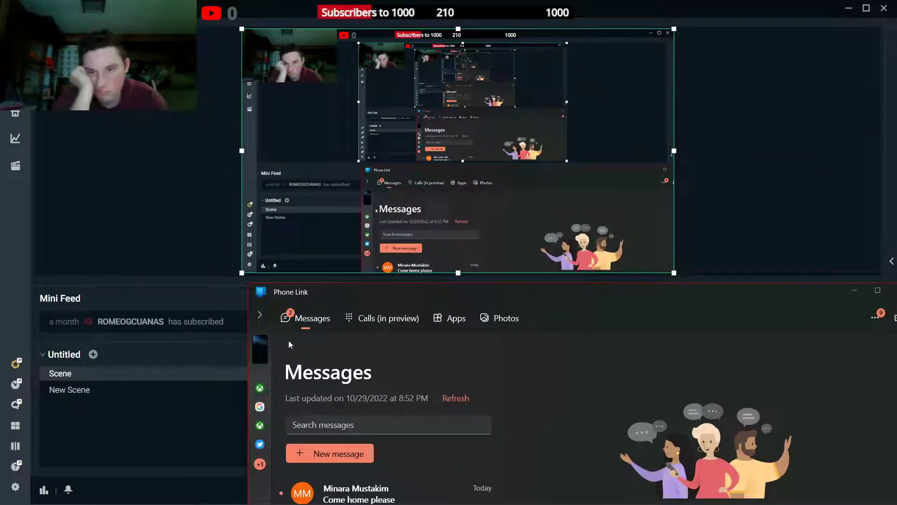
click(258, 317)
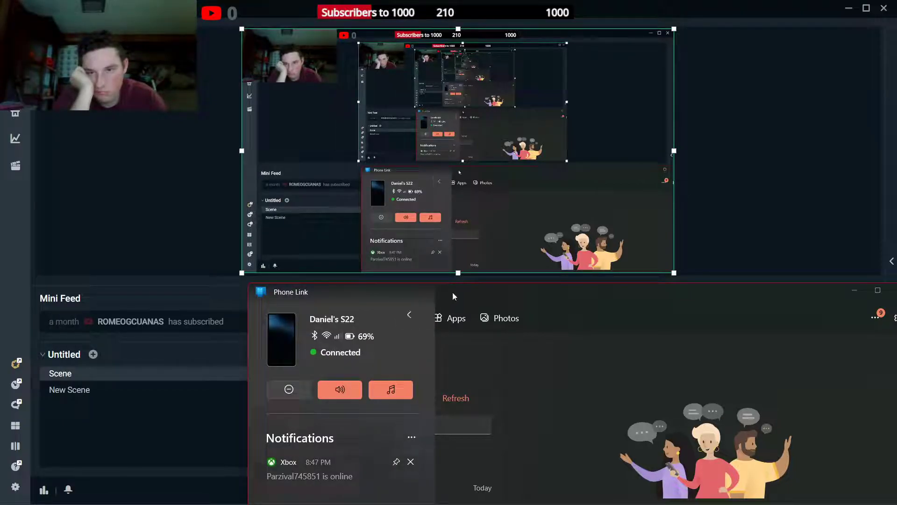
click(409, 314)
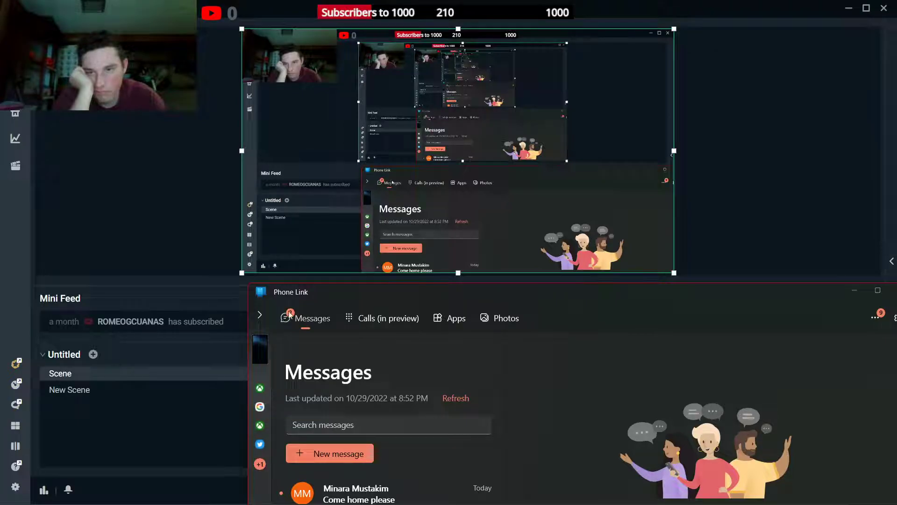
drag(368, 293, 375, 200)
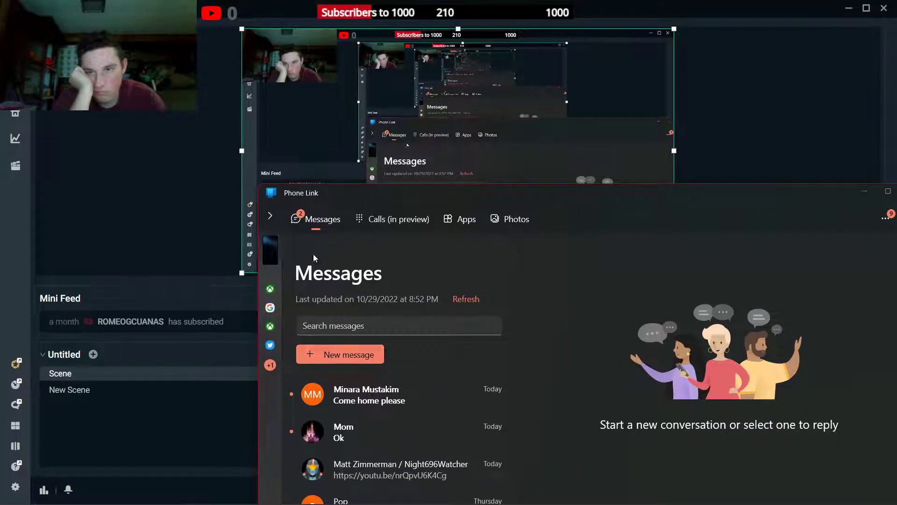
click(276, 219)
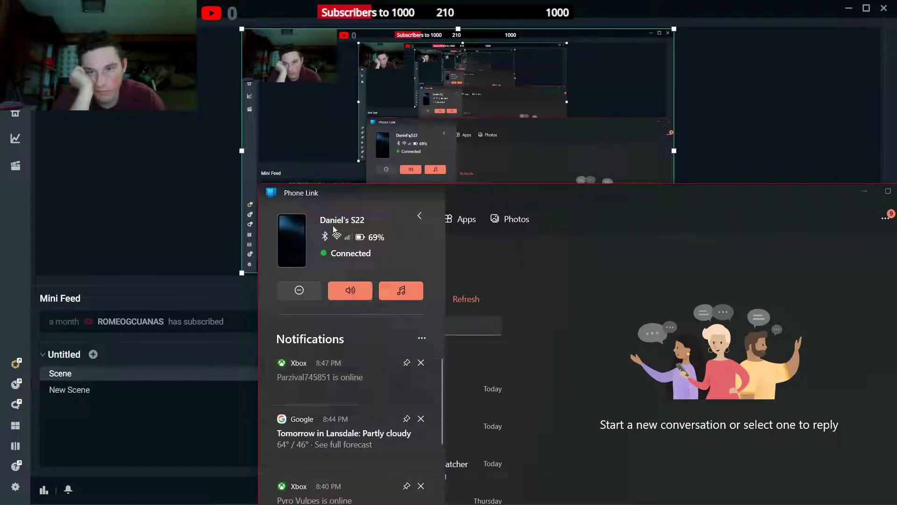
click(292, 240)
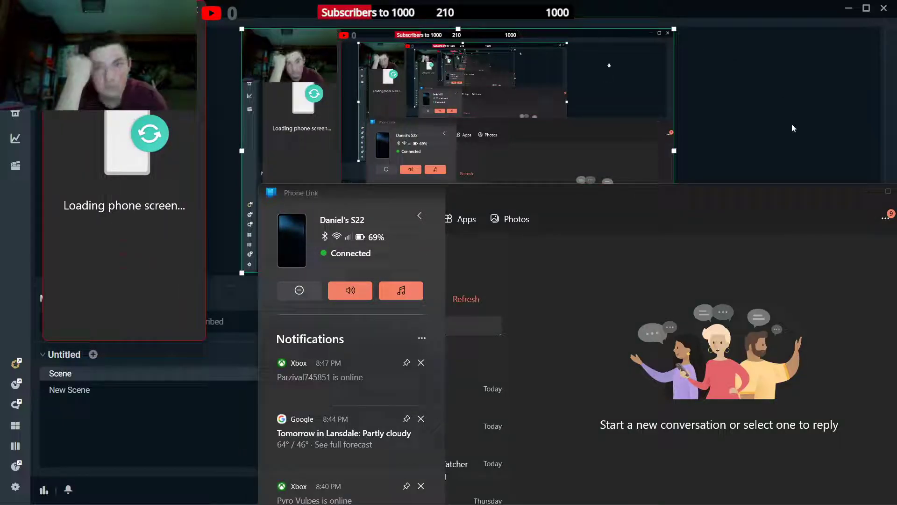
click(858, 191)
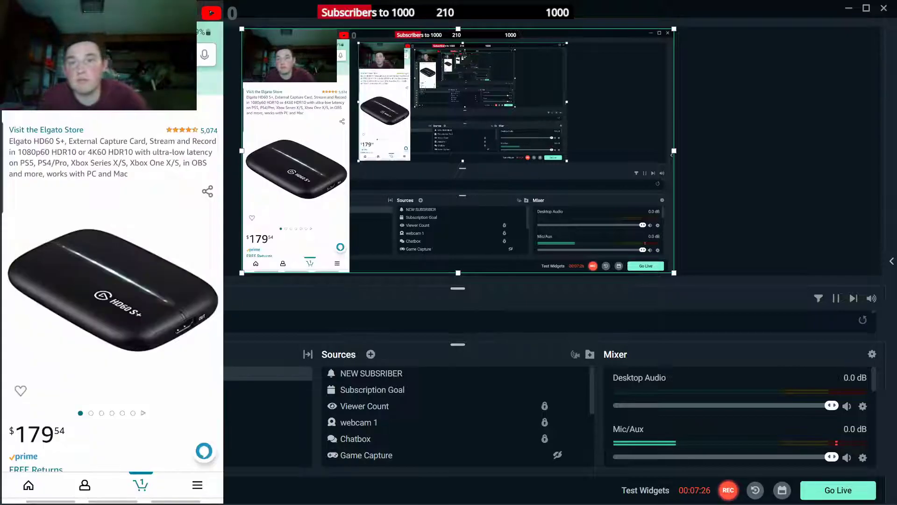
Snap the mirrored phone screen to the desktop's right edge and fill the remaining space with Streamlabs Desktop
drag(113, 9, 661, 5)
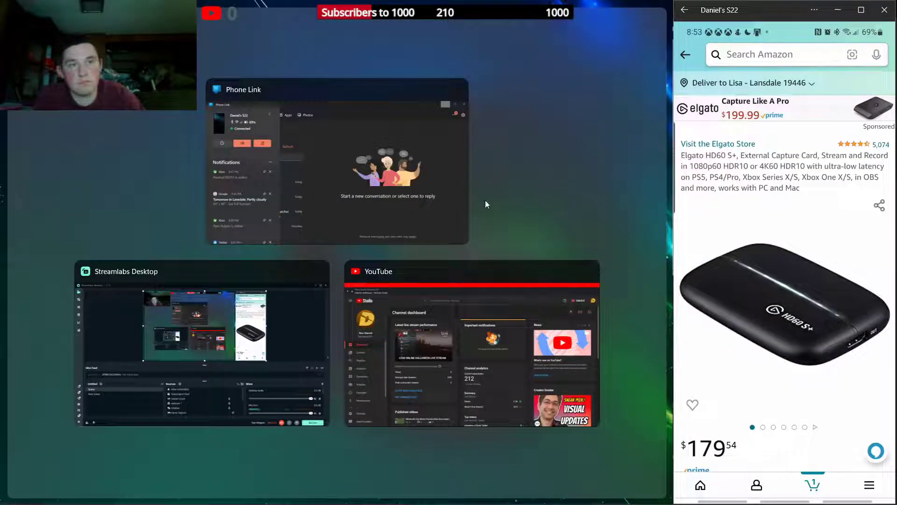
click(227, 336)
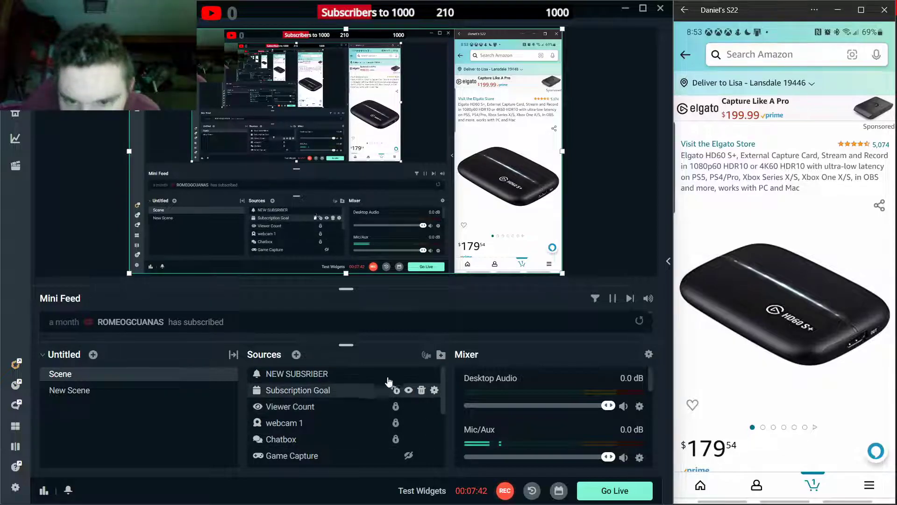
Open the Game Capture source's settings and set its mode to Capture specific window
double_click(283, 456)
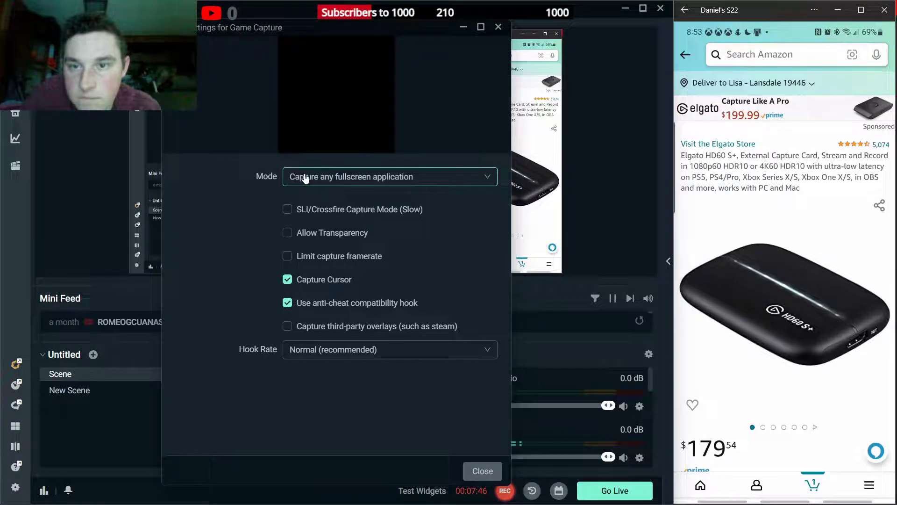
click(304, 179)
click(303, 237)
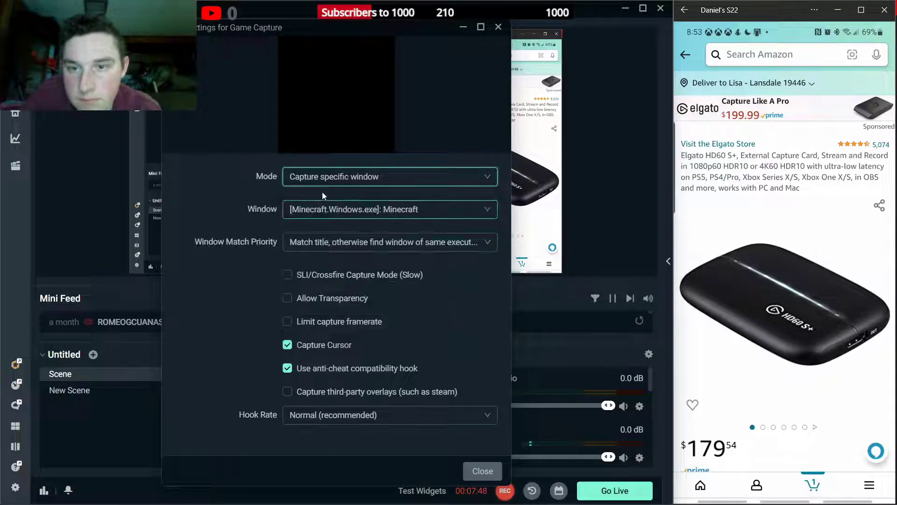
Set the Game Capture window to the phone's [YourPhoneAppProxy.exe] entry and close the source settings
click(317, 211)
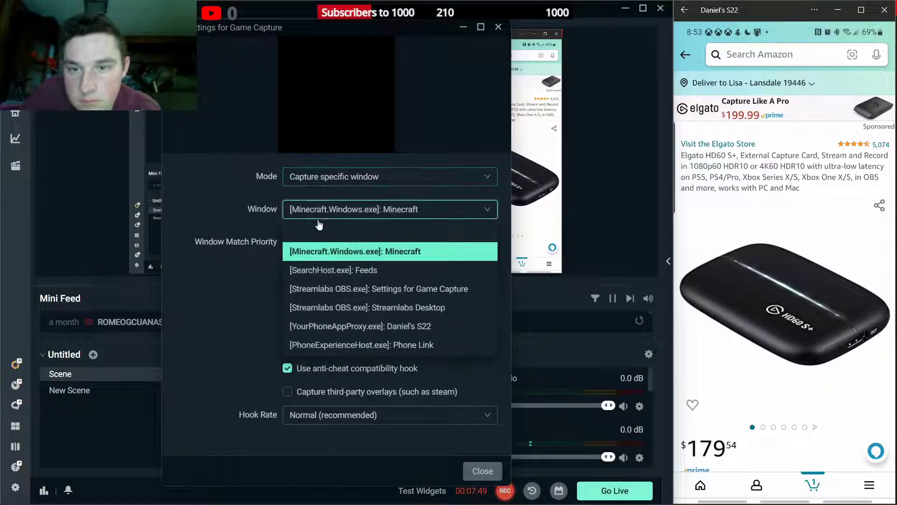
click(328, 325)
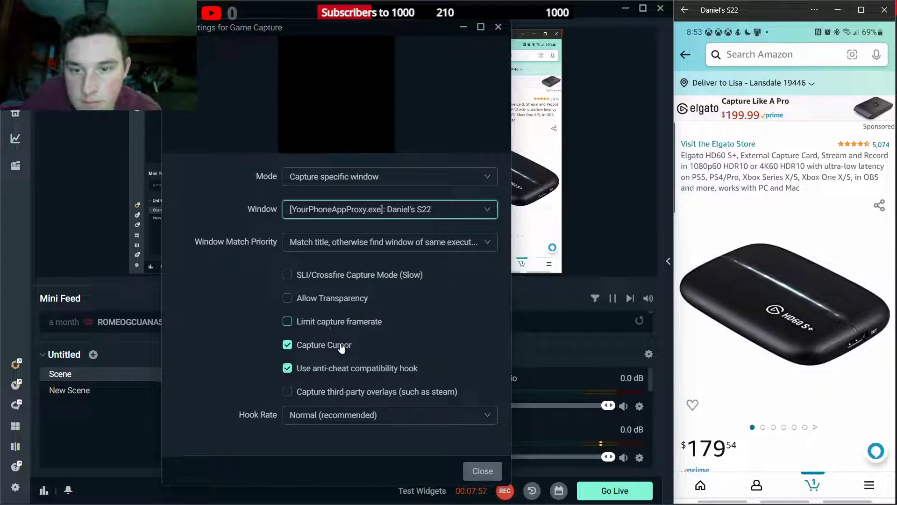
click(477, 467)
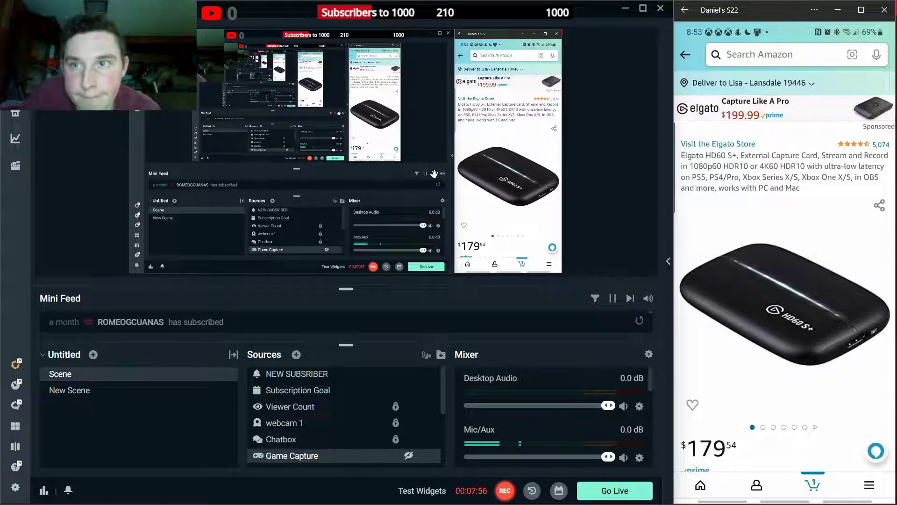
Try [PhoneExperienceHost.exe]: Phone Link as the Game Capture window, reselect the phone's [YourPhoneAppProxy.exe] entry, and close the source settings
double_click(299, 456)
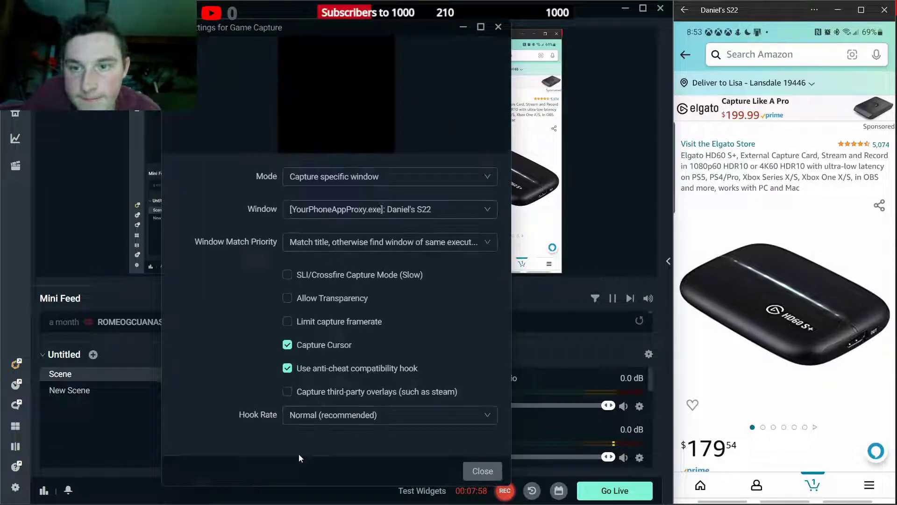
click(380, 219)
click(359, 327)
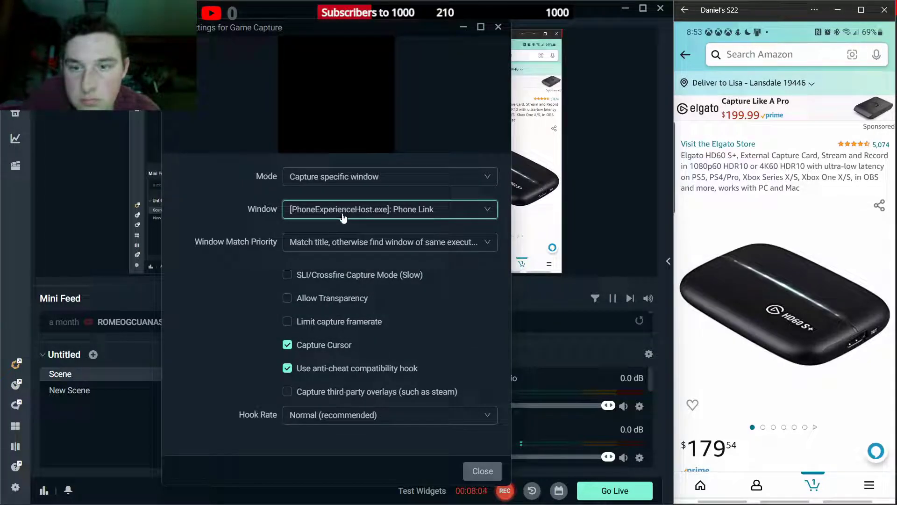
click(343, 218)
click(349, 308)
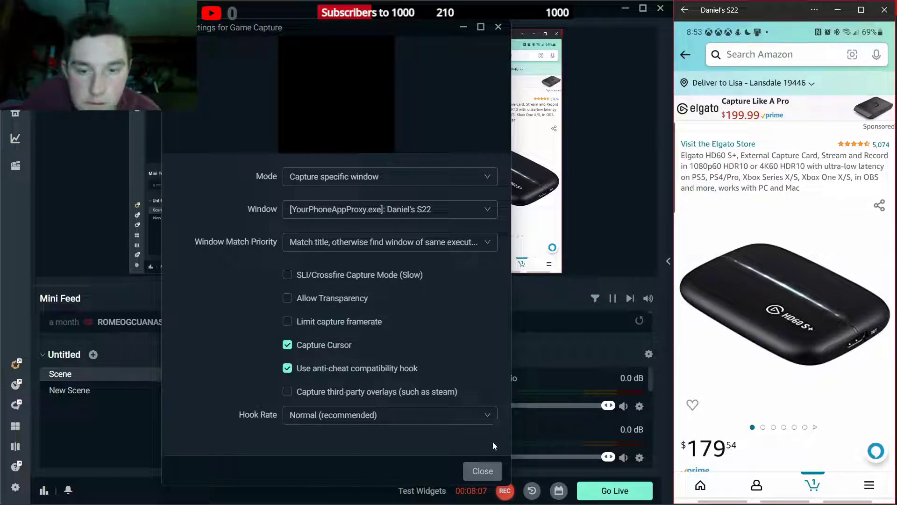
click(483, 471)
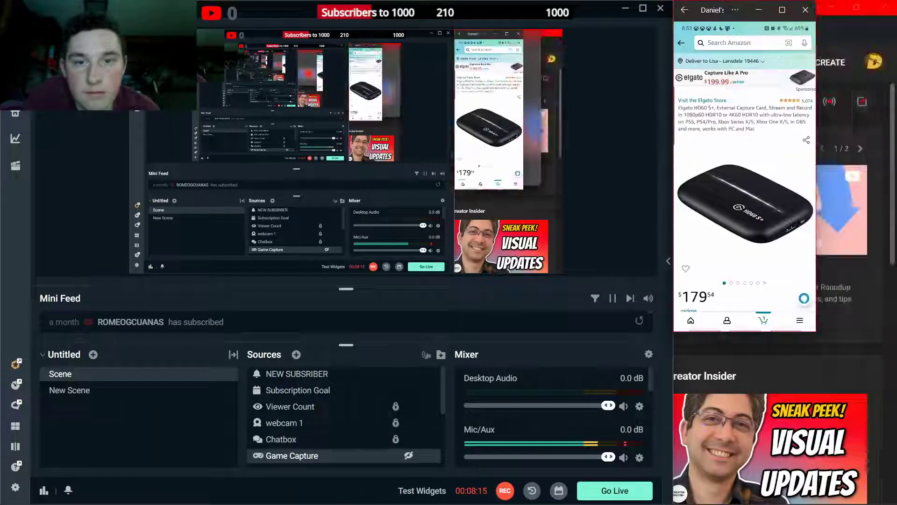
Minimize the browser behind the mirrored phone screen and snap the phone window back to the desktop's right edge
click(856, 8)
click(833, 7)
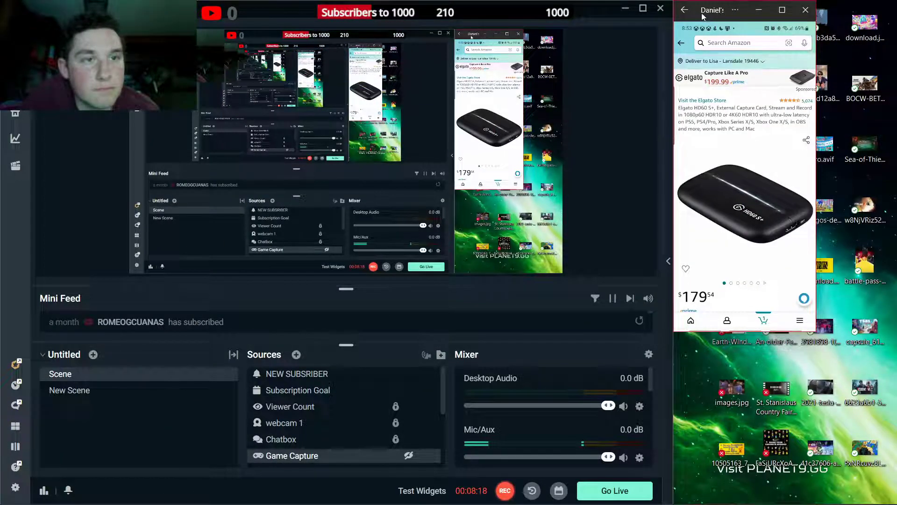
drag(713, 9, 896, 26)
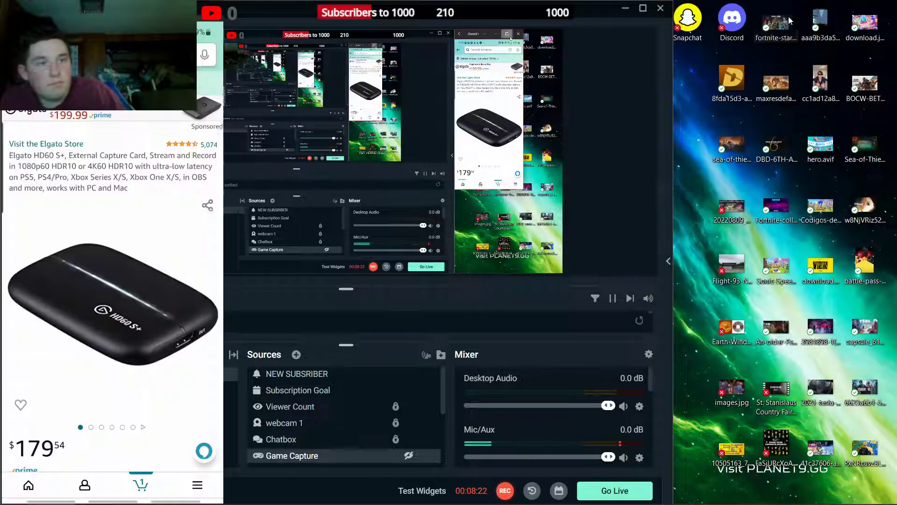
key(super+Left)
key(super+Right)
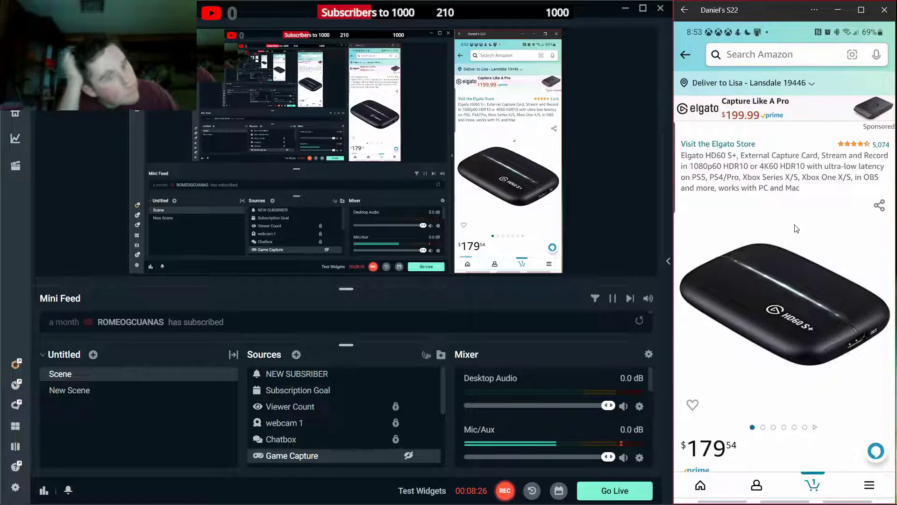
Review the Elgato HD60 S+ listing's price and delivery details on the mirrored phone, and return to the product image
scroll(798, 234, down, 5)
scroll(799, 244, up, 1)
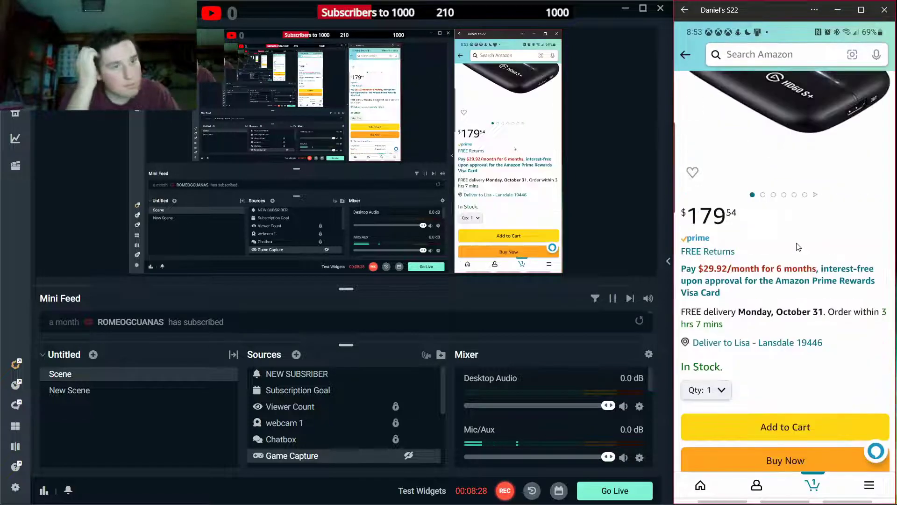
scroll(799, 245, up, 3)
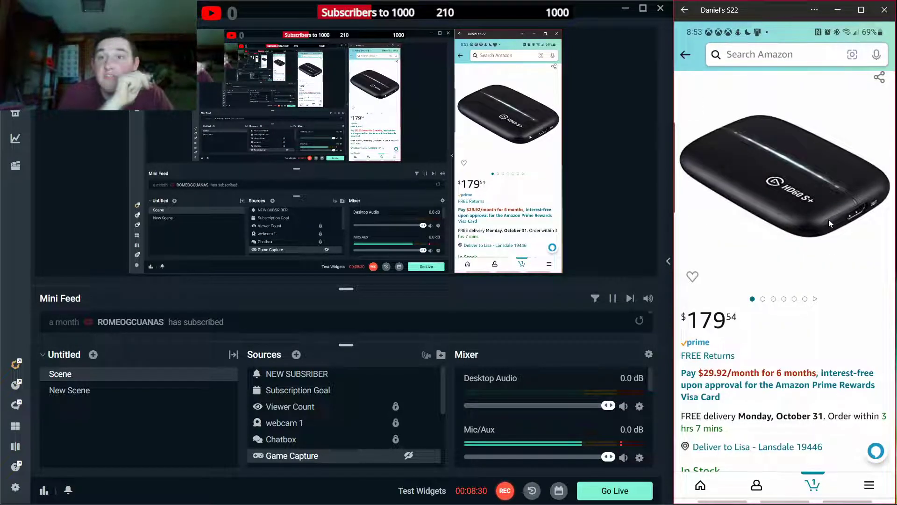
scroll(829, 220, up, 2)
scroll(801, 226, down, 1)
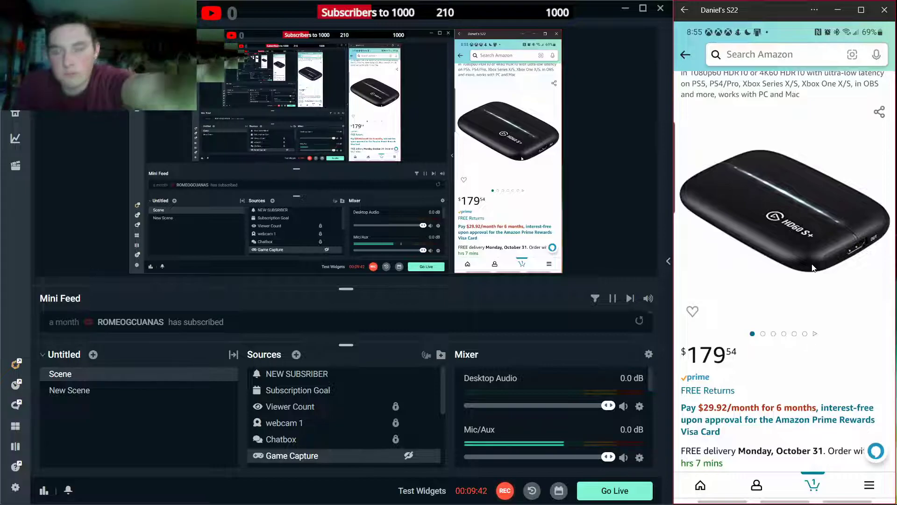
click(812, 268)
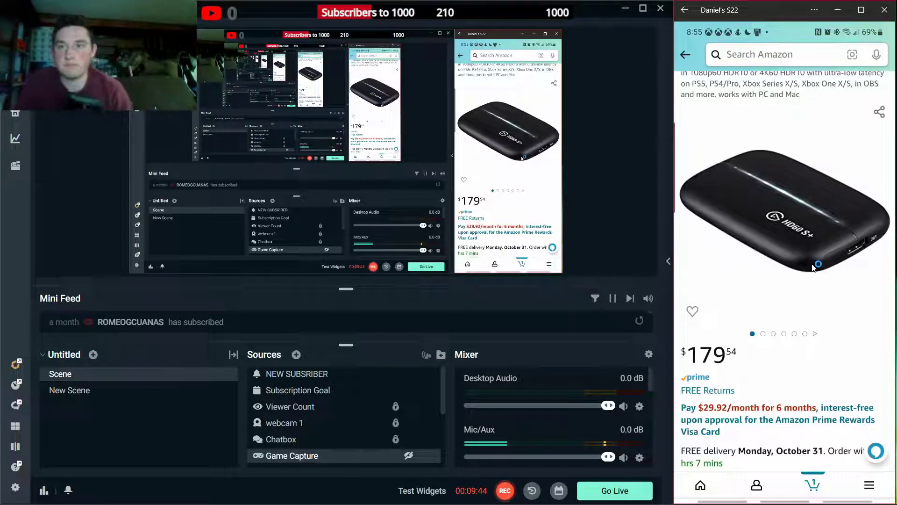